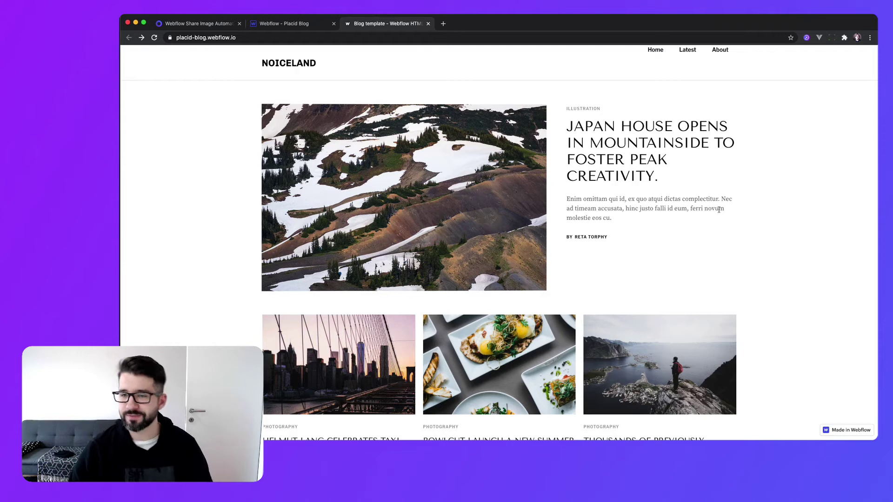
# View the generated social share preview of the Japan House blog post
pyautogui.click(667, 137)
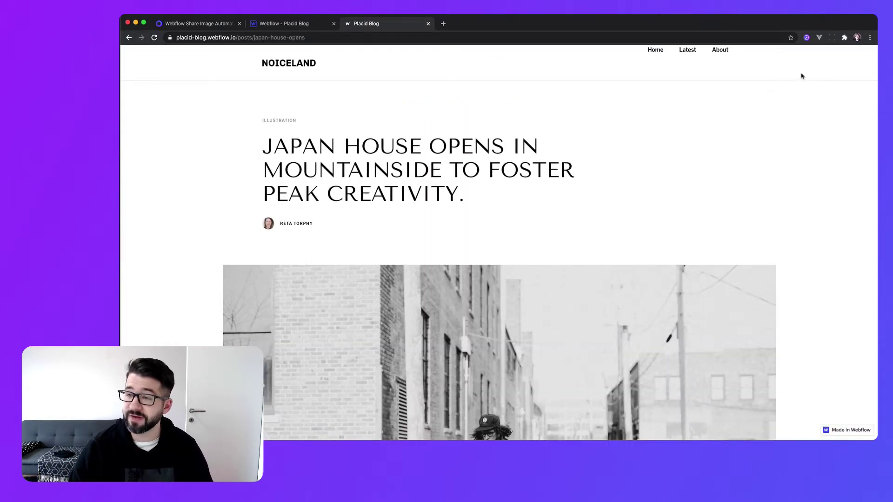
pyautogui.click(806, 41)
pyautogui.scroll(-10, 622, 225)
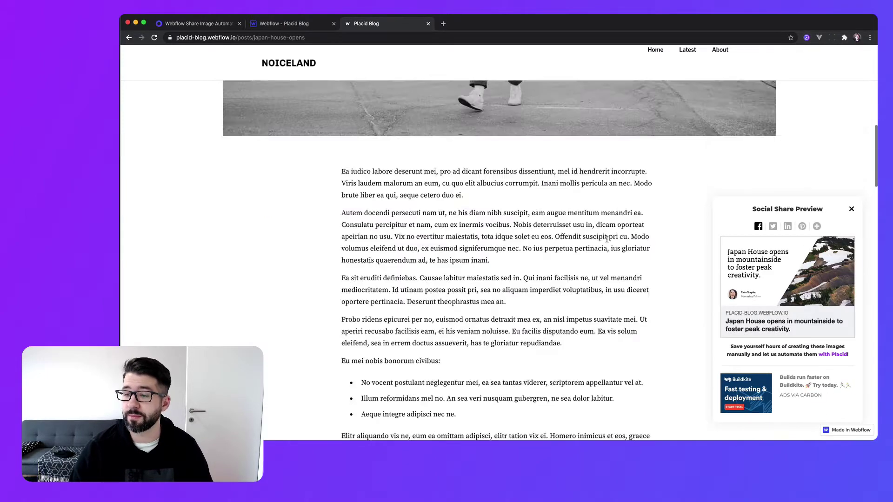
pyautogui.scroll(-10, 595, 243)
pyautogui.scroll(4, 504, 197)
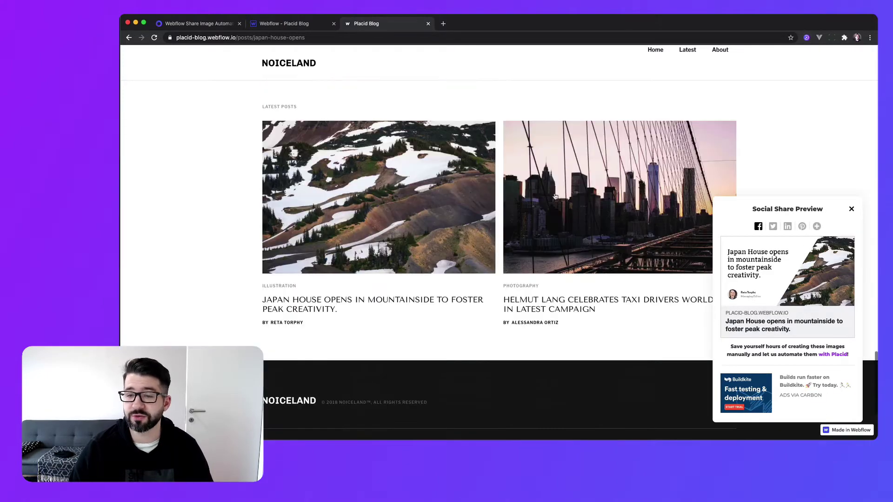
# Check the taxi-drivers campaign post, then go to Placid's Webflow Image Automation page
pyautogui.click(558, 202)
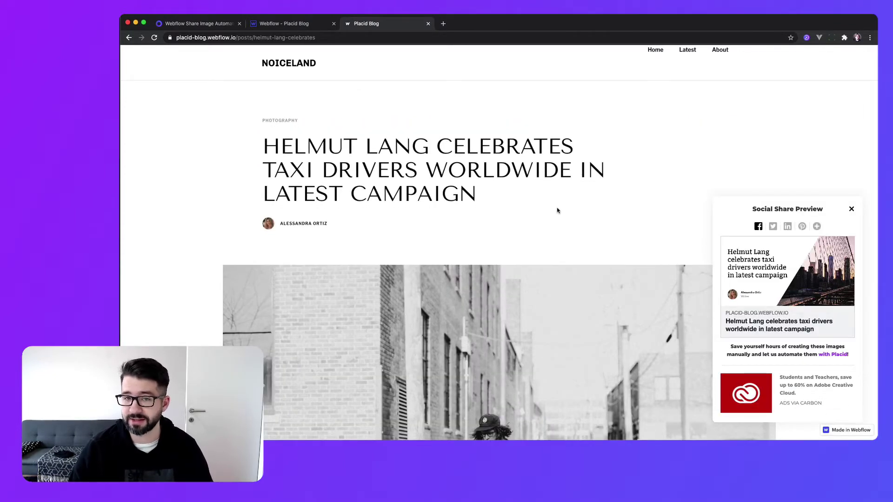
pyautogui.hotkey('ctrl', 'shift', 'Tab')
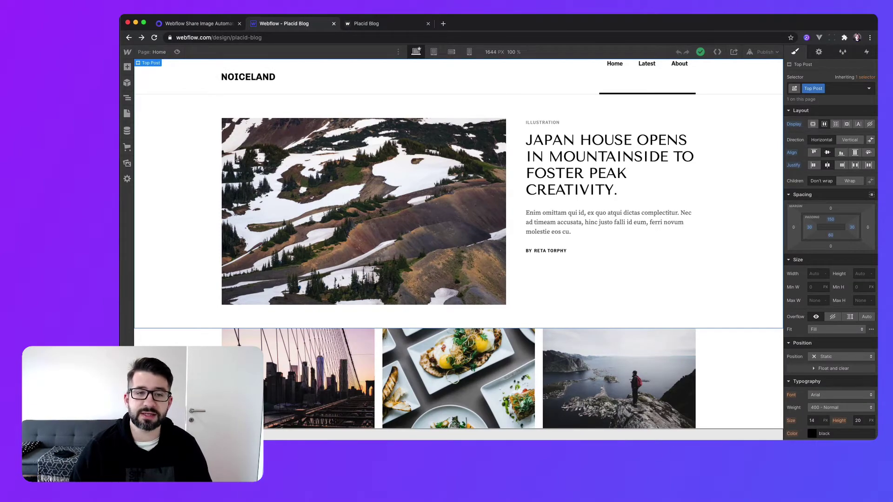
pyautogui.click(181, 26)
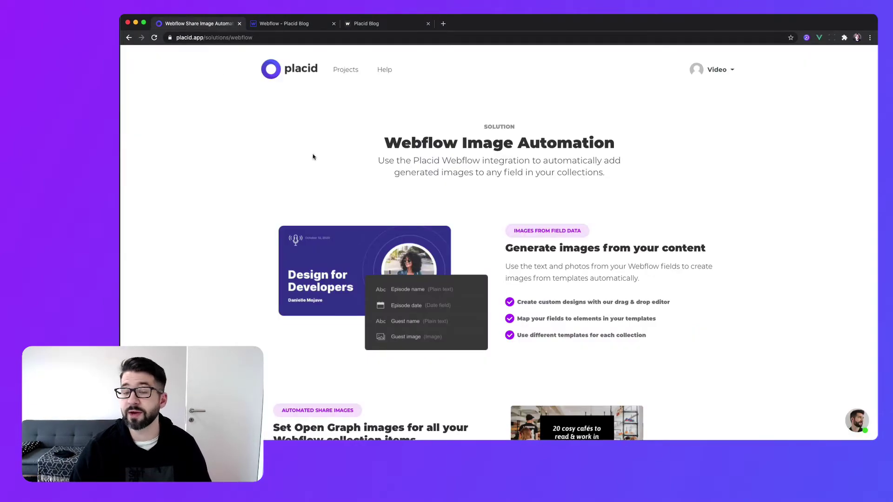
# Create a Placid project titled 'Webflow' using the Webflow integration
pyautogui.scroll(-8, 317, 157)
pyautogui.scroll(10, 316, 156)
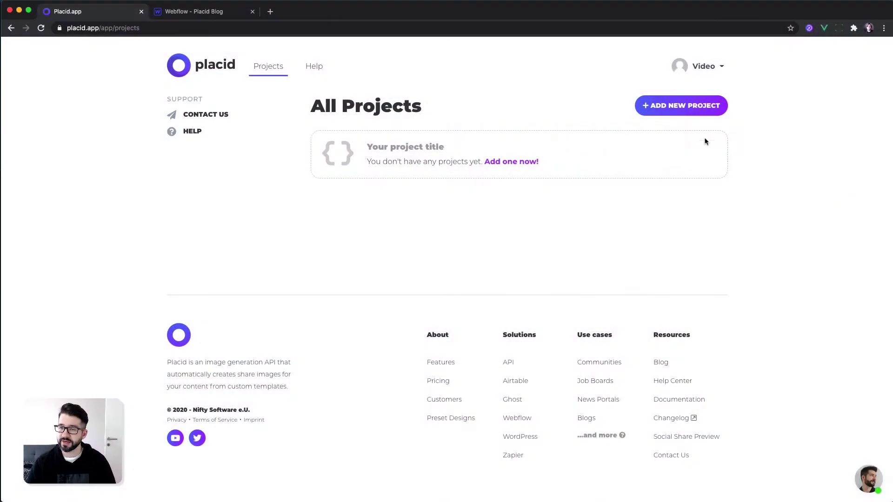
pyautogui.click(677, 111)
pyautogui.click(330, 197)
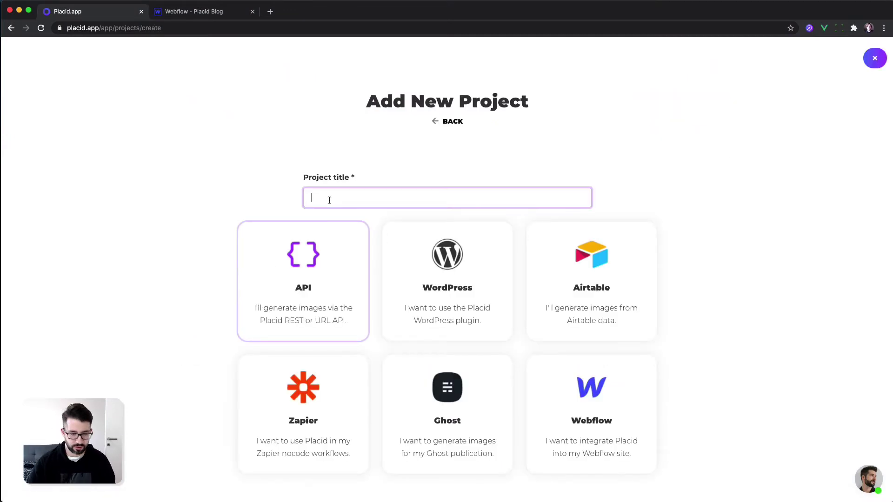
pyautogui.write('Webflow')
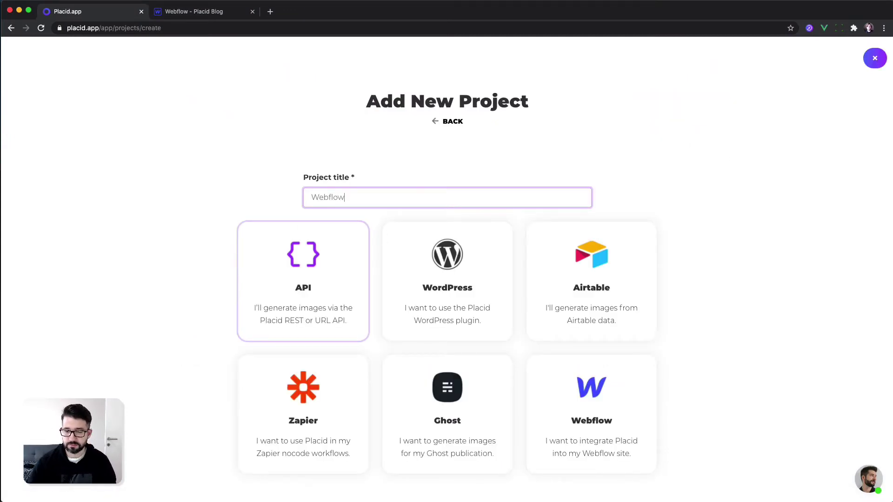
pyautogui.click(603, 425)
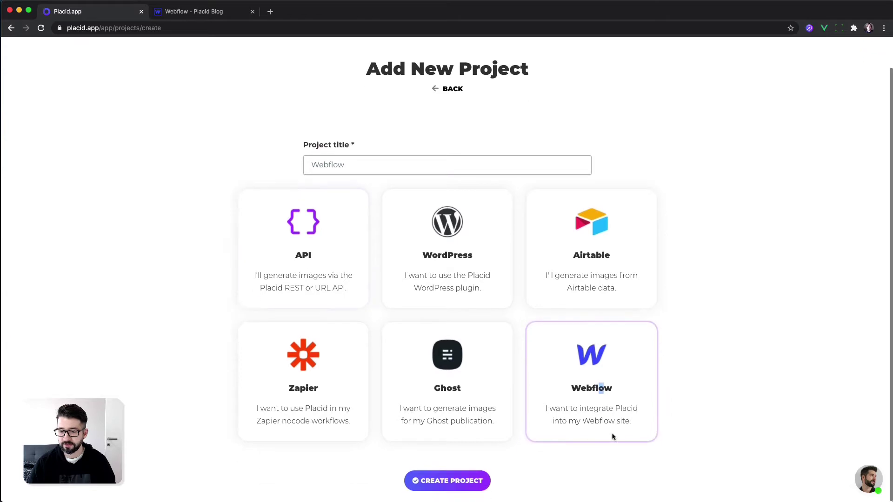
pyautogui.click(448, 485)
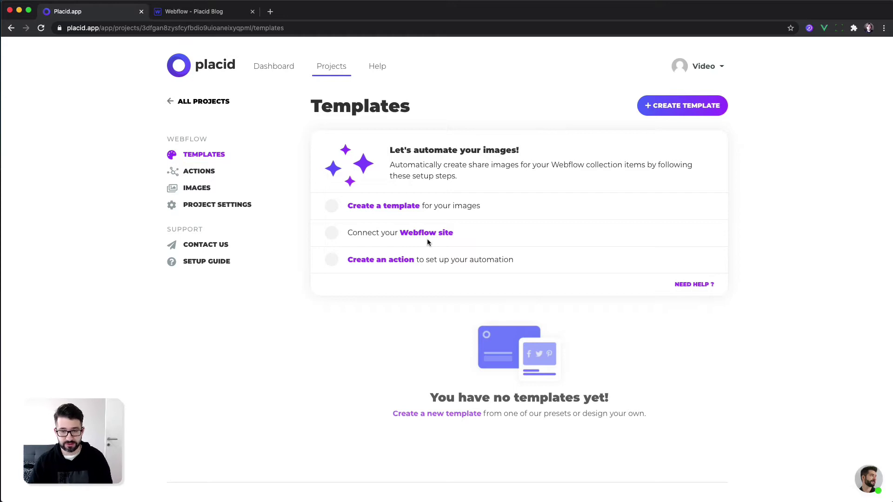
# Create an Open Graph 1200x630 template from the 'Can you really convey luxury' preset and open it
pyautogui.click(379, 207)
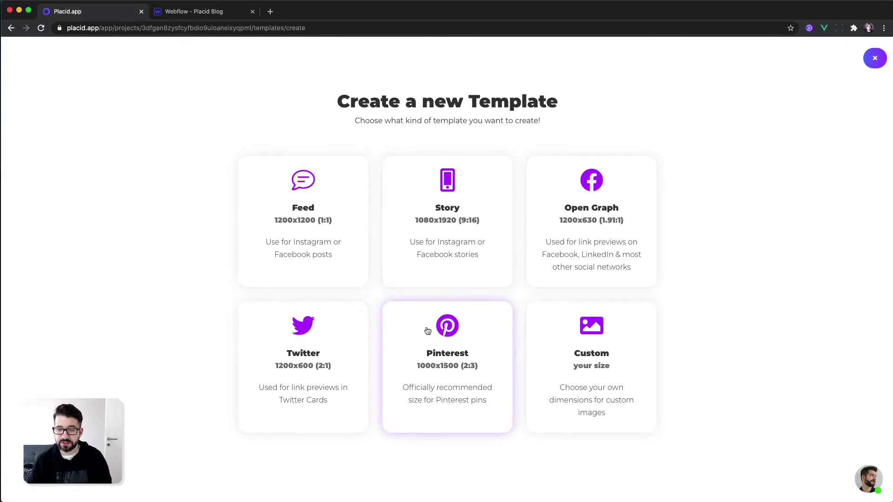
pyautogui.click(602, 229)
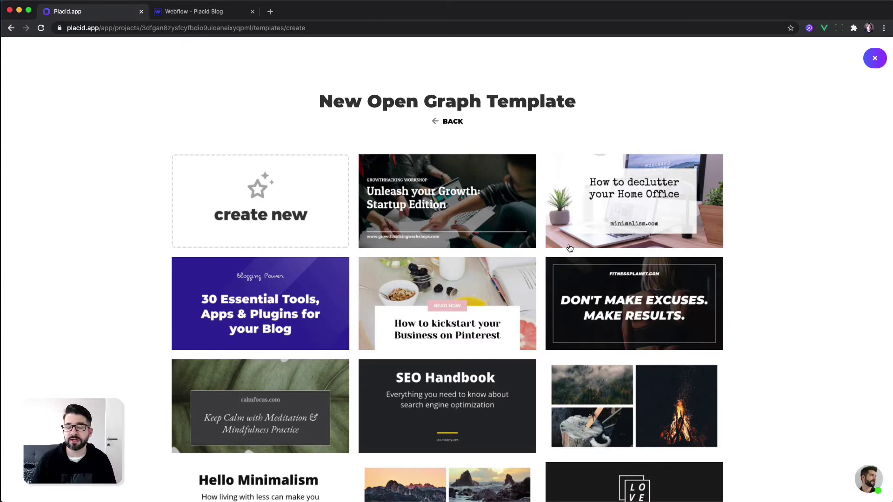
pyautogui.scroll(-15, 570, 247)
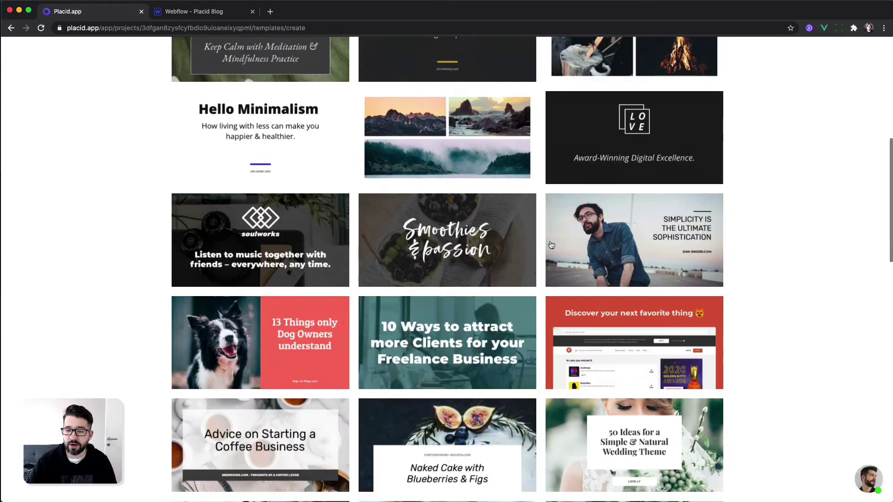
pyautogui.scroll(-9, 552, 245)
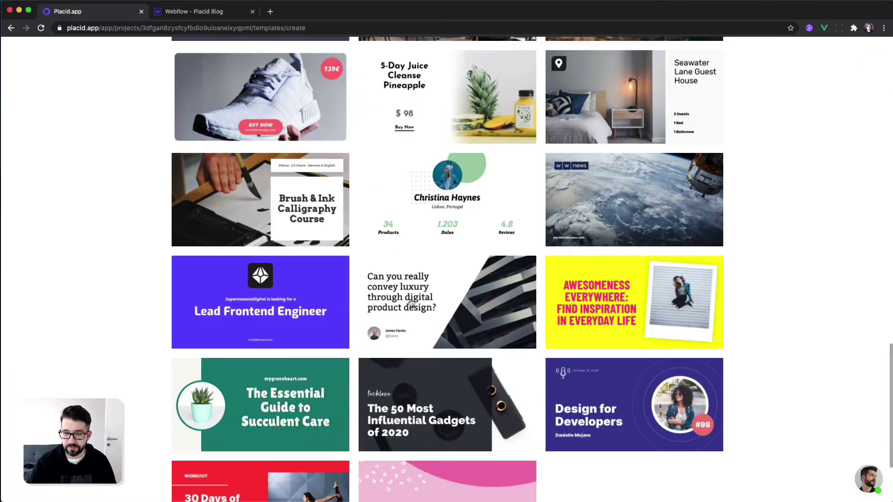
pyautogui.click(411, 303)
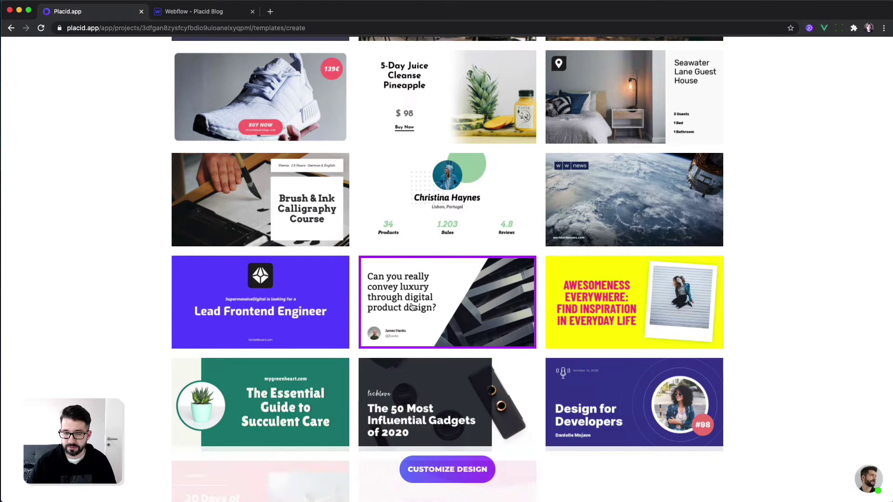
pyautogui.click(459, 470)
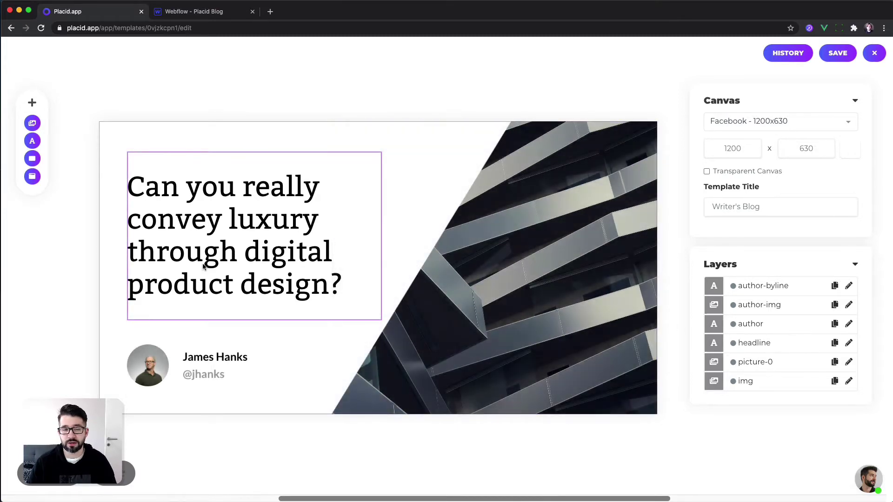
# Inspect the headline layer, then close the editor to list the Writer's Blog template
pyautogui.click(150, 210)
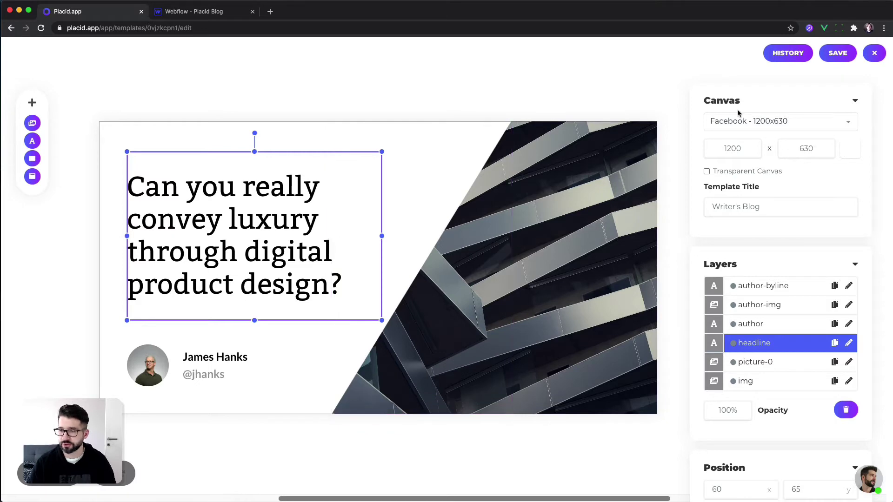
pyautogui.click(874, 53)
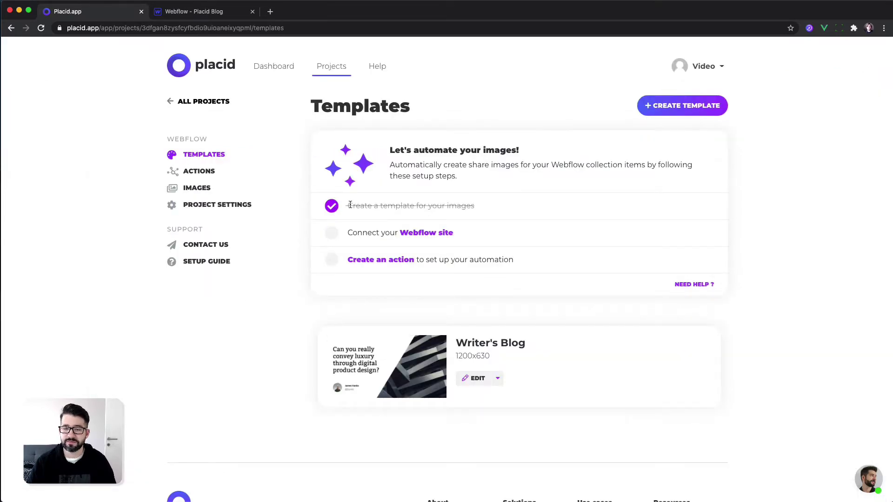
# In Project Settings, start connecting the project to a Webflow site
pyautogui.moveTo(350, 205); pyautogui.dragTo(488, 207)
pyautogui.click(488, 208)
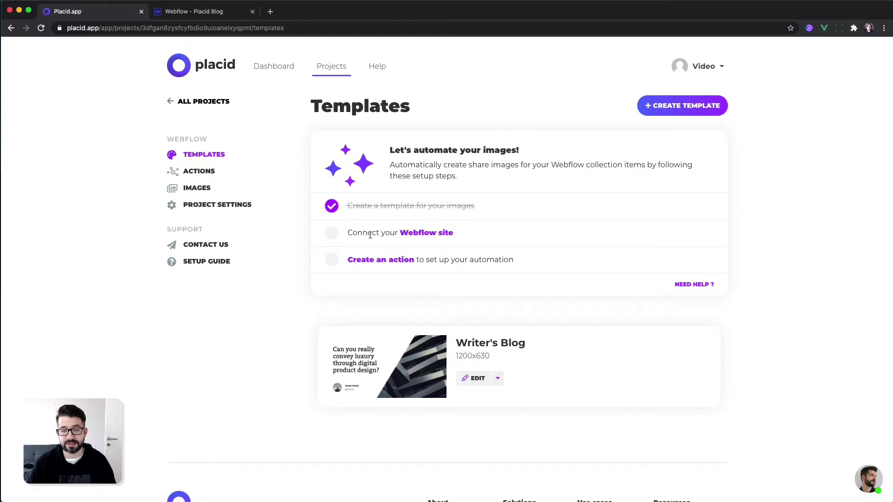
pyautogui.click(444, 237)
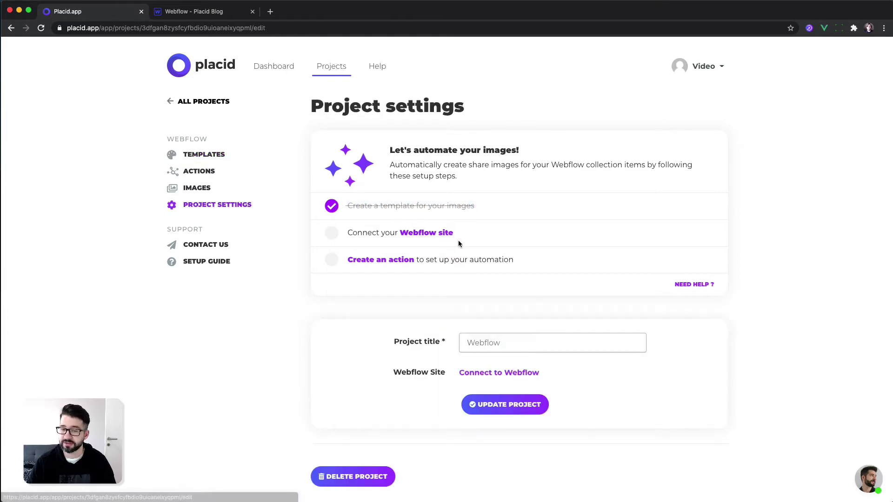
pyautogui.scroll(-3, 465, 246)
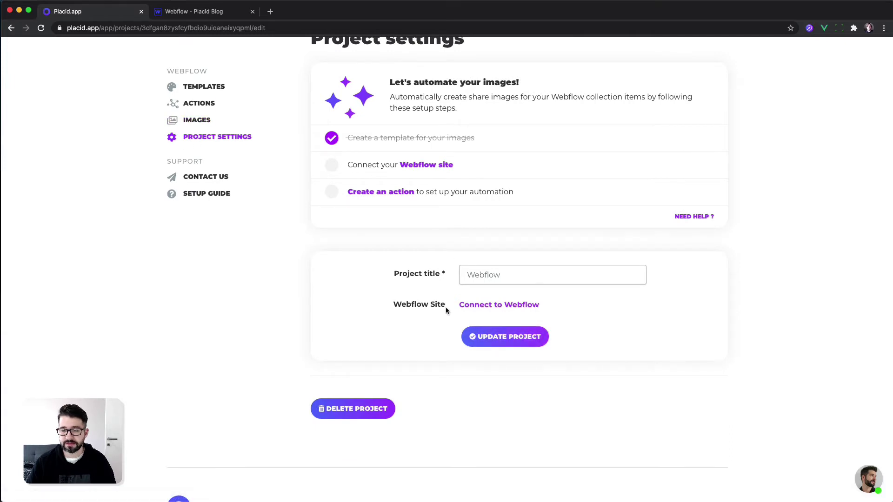
pyautogui.click(481, 309)
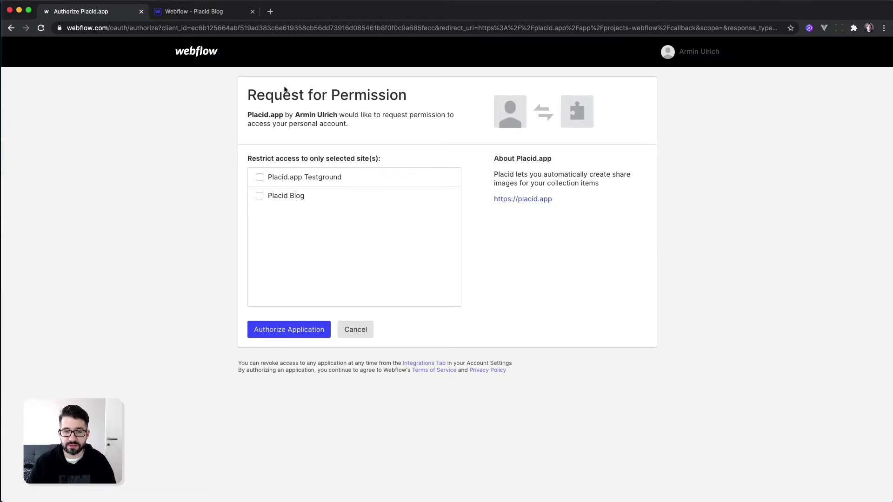
# Authorize Placid with access restricted to the Placid Blog site
pyautogui.click(260, 197)
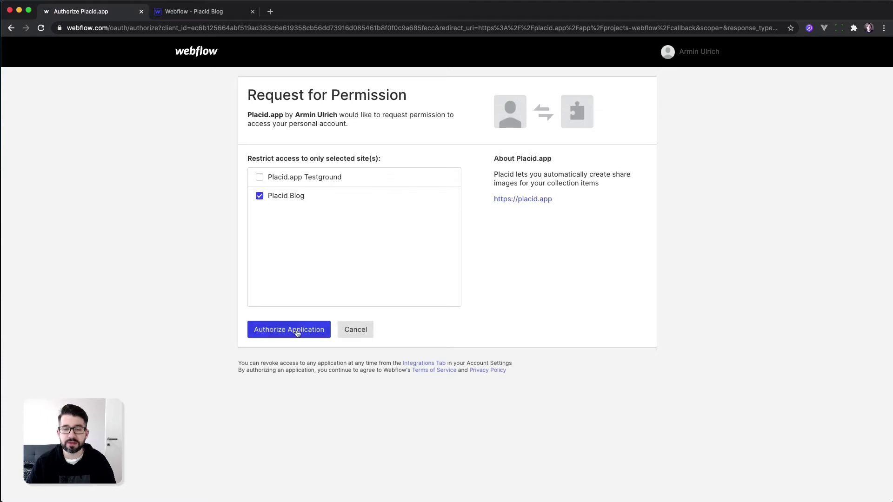
pyautogui.click(273, 335)
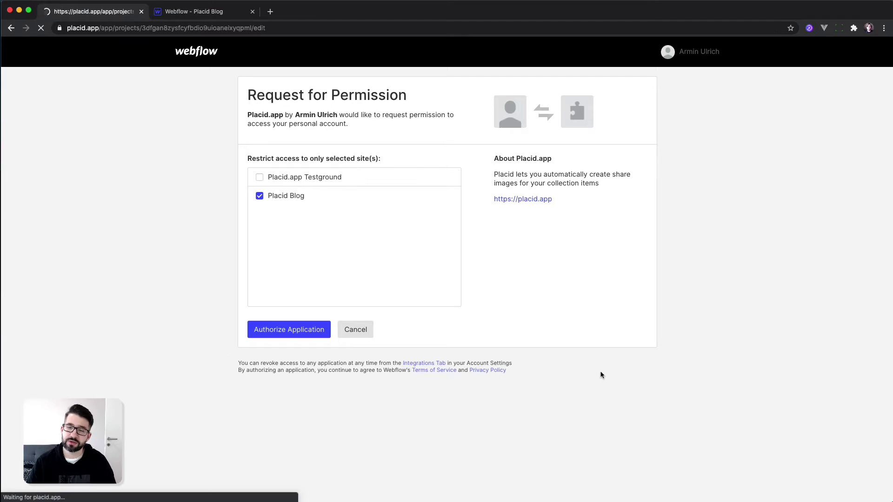
# Go to the project's Actions page, which has no actions yet
pyautogui.scroll(-4, 292, 358)
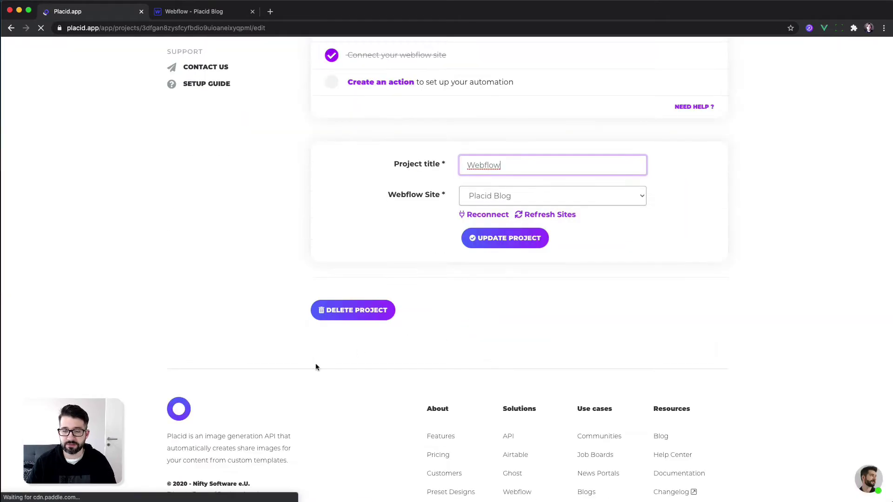
pyautogui.scroll(3, 377, 204)
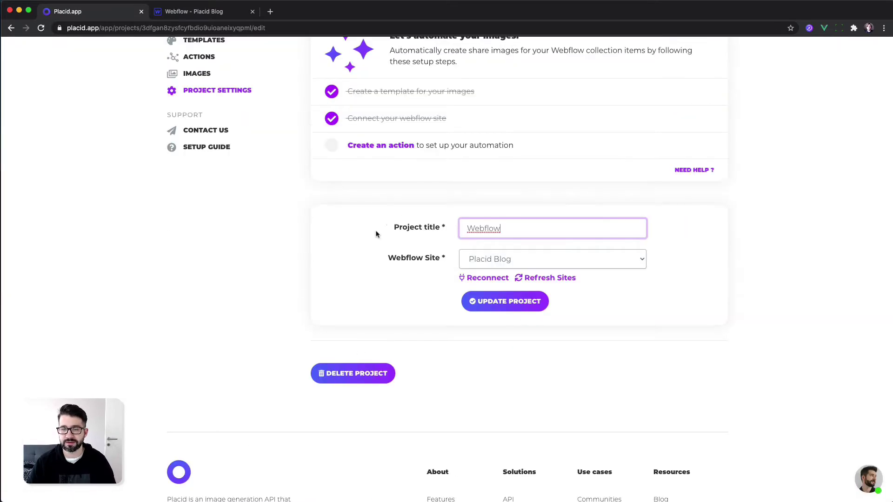
pyautogui.click(382, 226)
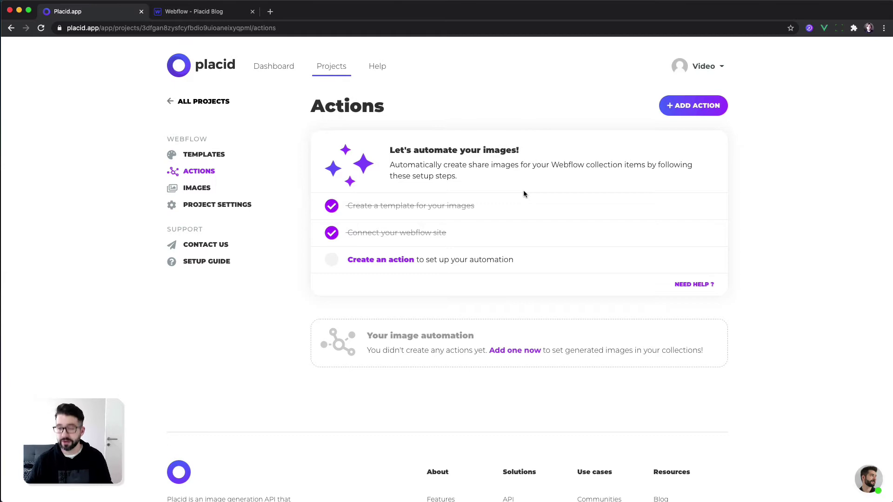
# Create a new action titled 'OG Image' with the Action interval set to Manual
pyautogui.click(699, 106)
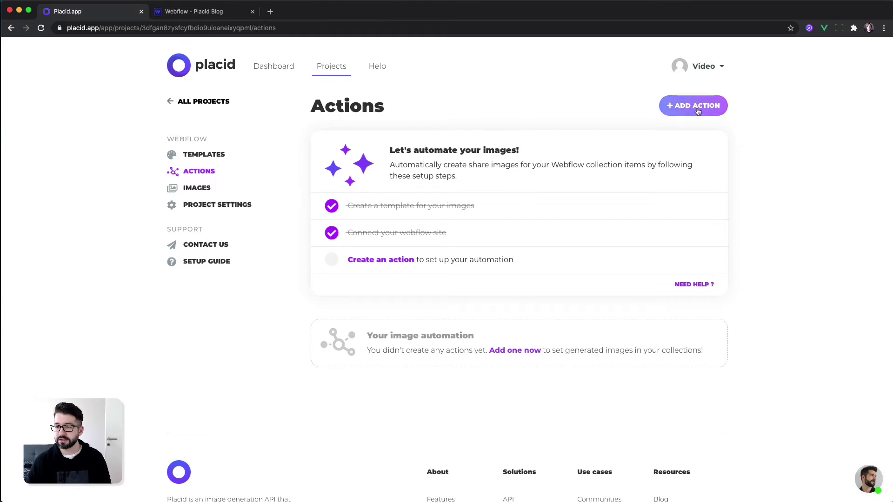
pyautogui.click(472, 265)
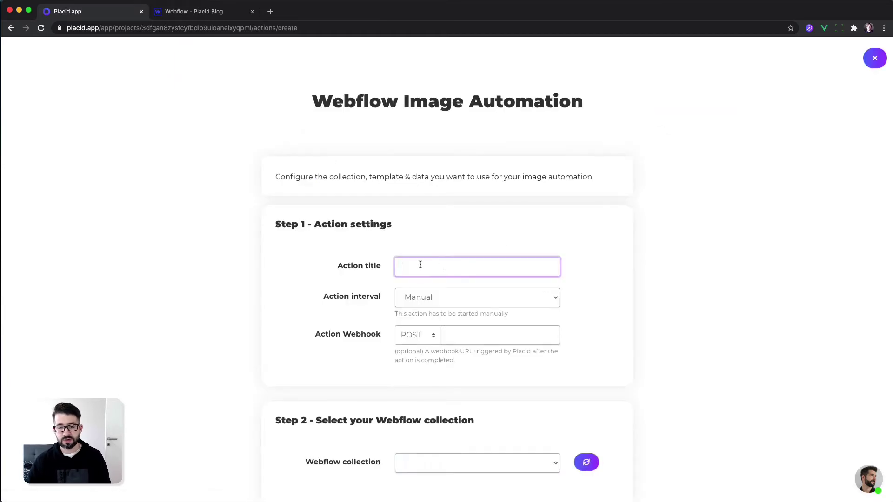
pyautogui.scroll(-6, 400, 279)
pyautogui.scroll(-9, 361, 291)
pyautogui.scroll(15, 358, 289)
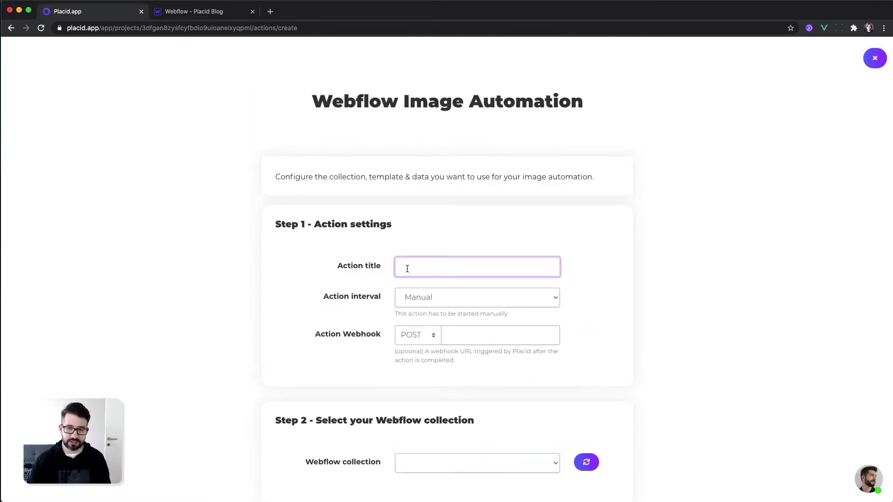
pyautogui.write('OG')
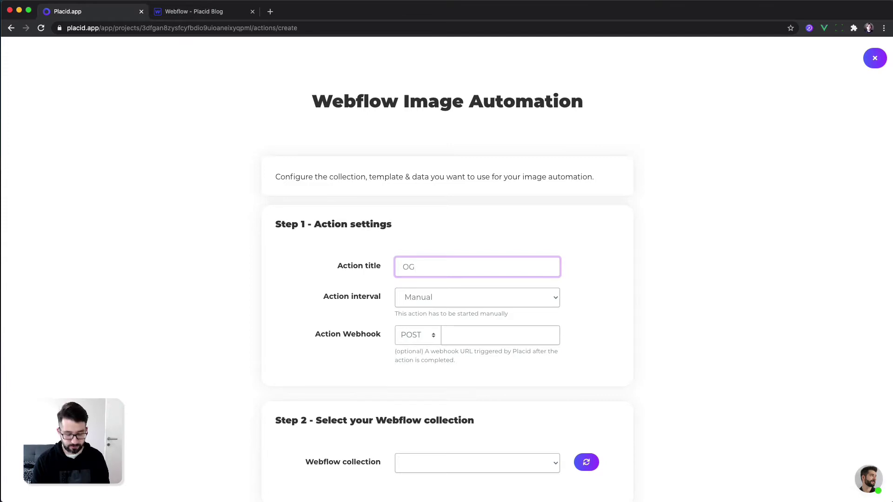
pyautogui.write(' Image')
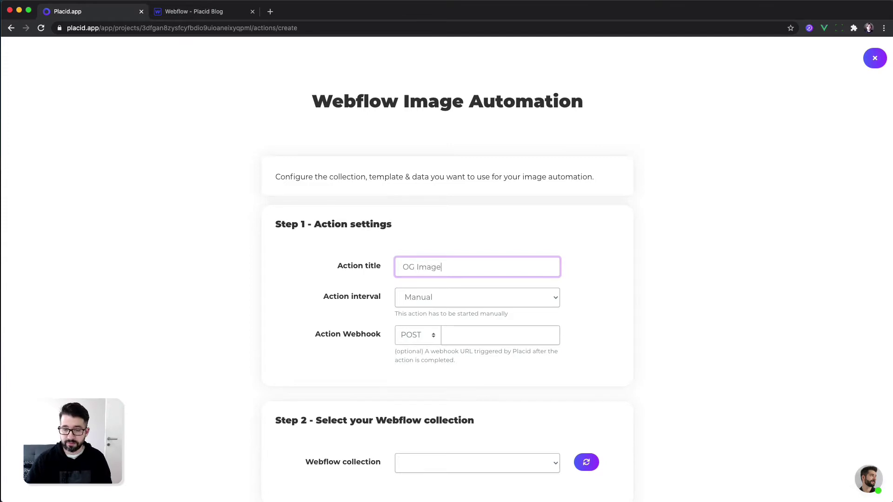
pyautogui.scroll(-2, 363, 331)
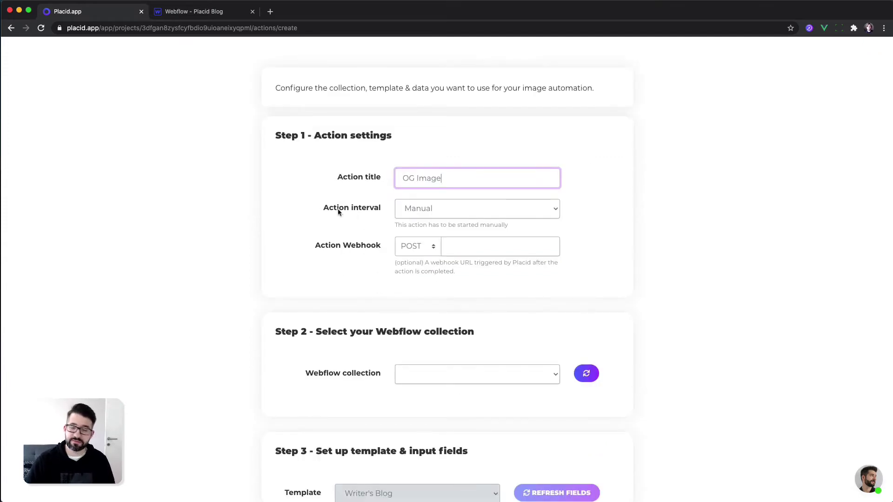
pyautogui.click(423, 215)
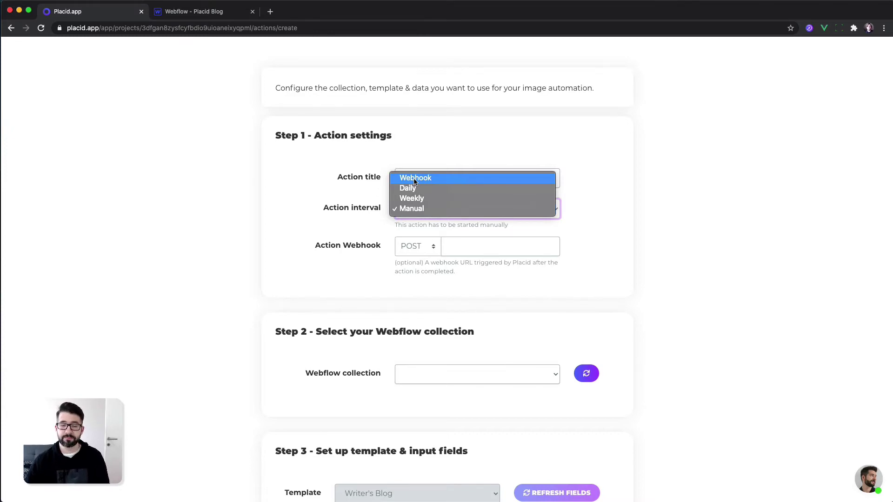
pyautogui.click(297, 240)
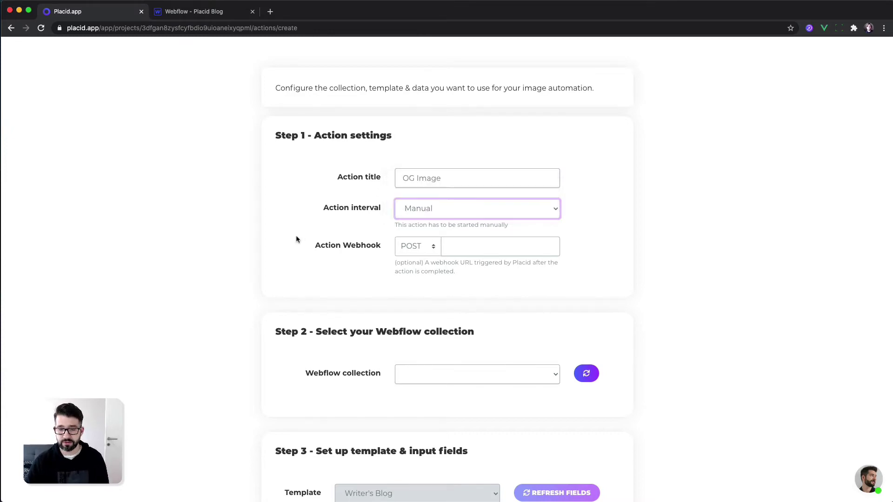
pyautogui.scroll(-3, 275, 316)
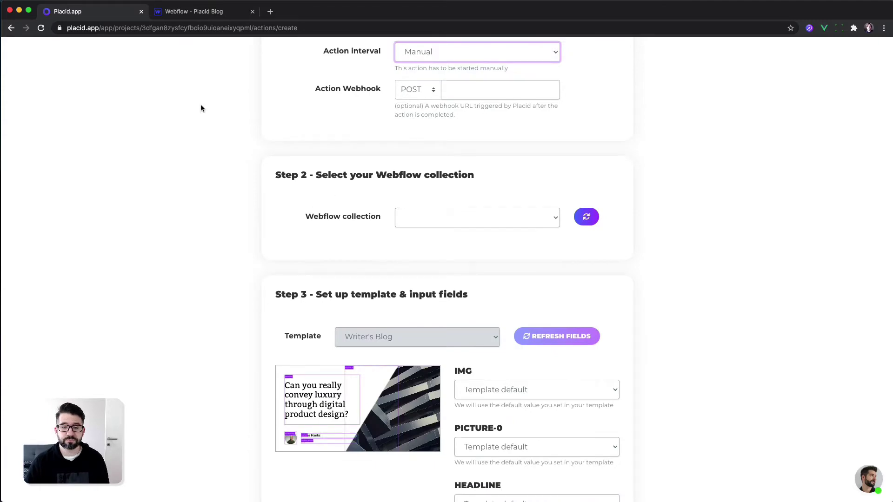
# Check the Webflow CMS Posts collection, which lists 16 published posts
pyautogui.click(222, 14)
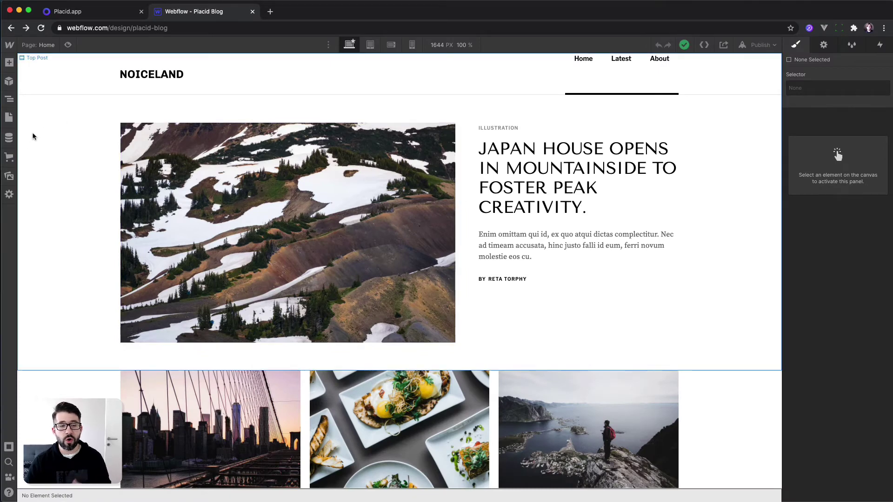
pyautogui.click(9, 138)
pyautogui.click(56, 87)
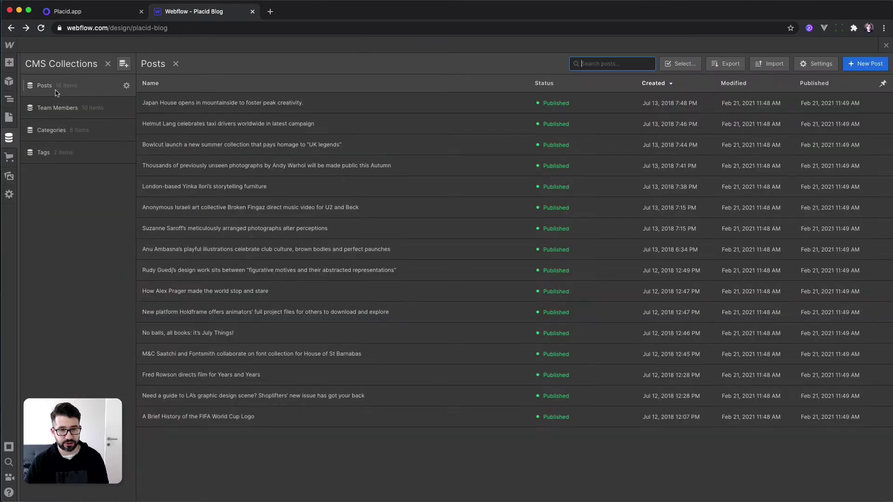
# Set the action's Webflow collection to Posts and keep Writer's Blog as the template
pyautogui.click(98, 13)
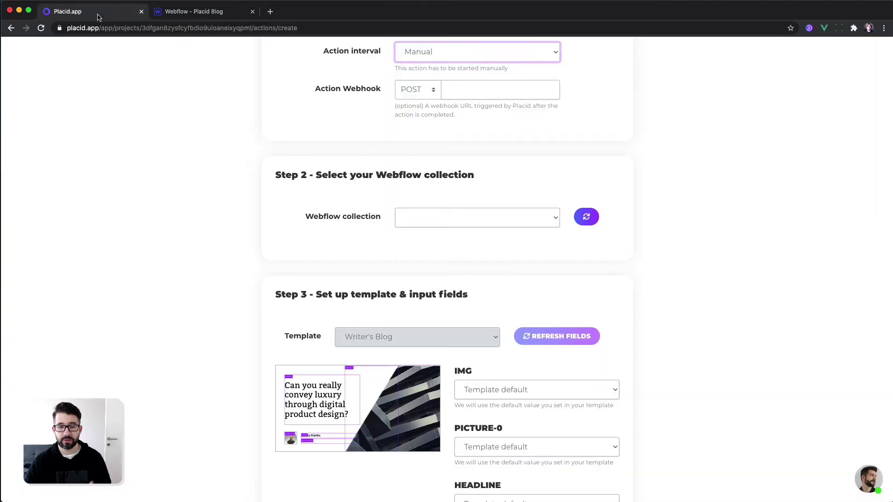
pyautogui.click(458, 214)
pyautogui.click(444, 226)
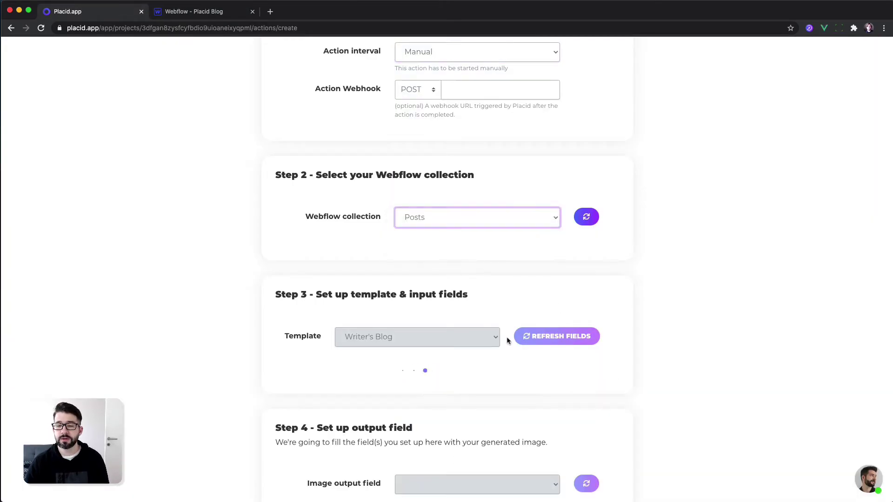
pyautogui.scroll(-2, 510, 344)
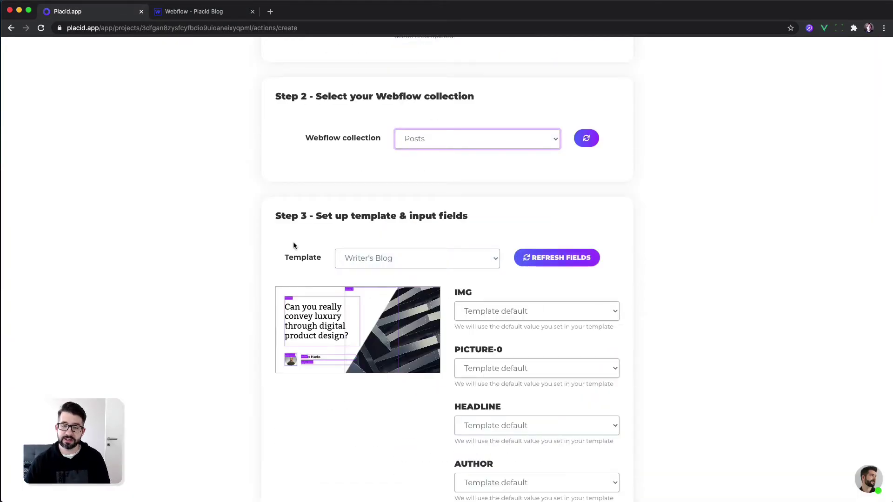
pyautogui.scroll(-3, 293, 245)
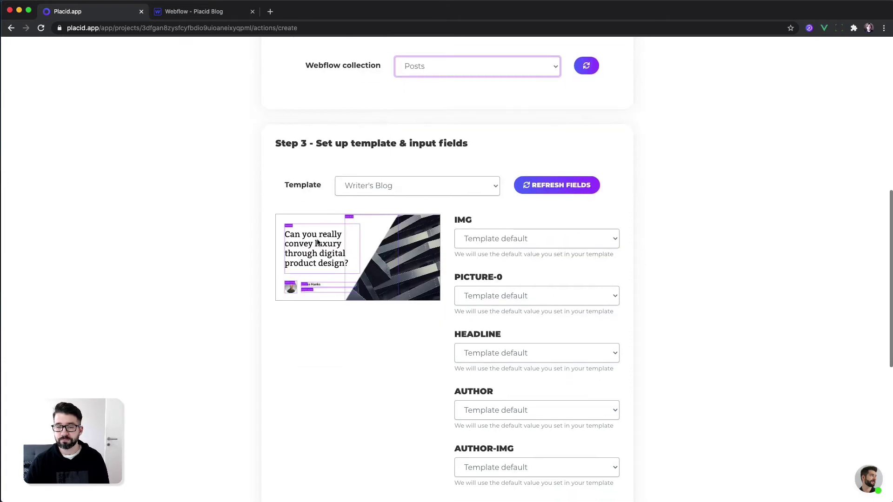
pyautogui.click(386, 186)
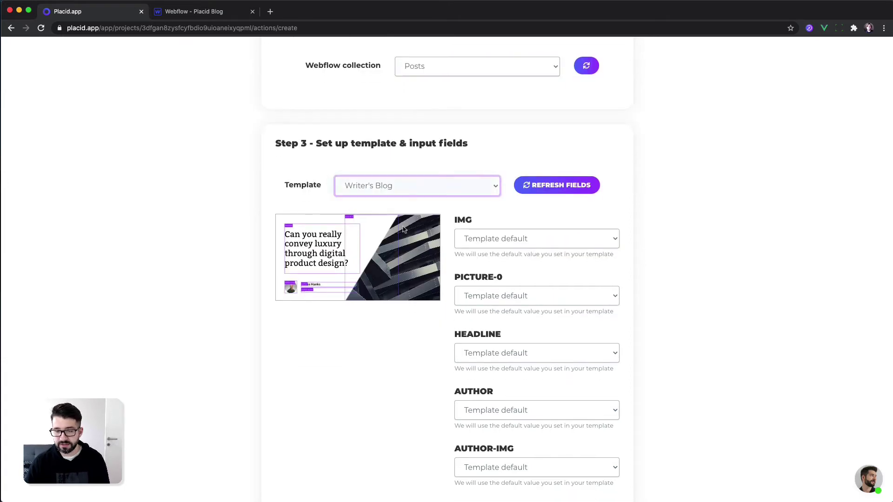
# Review the six template-default input fields, leaving the IMG source unchanged
pyautogui.scroll(-1, 394, 309)
pyautogui.scroll(-2, 393, 307)
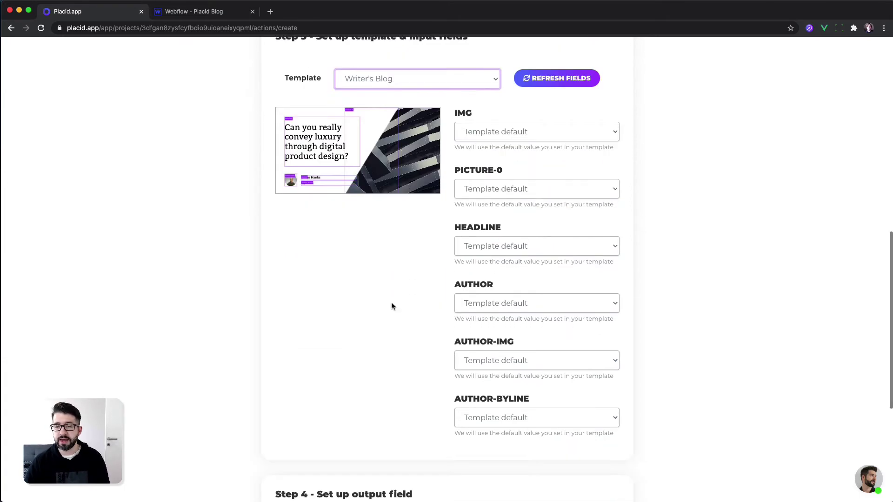
pyautogui.scroll(2, 400, 310)
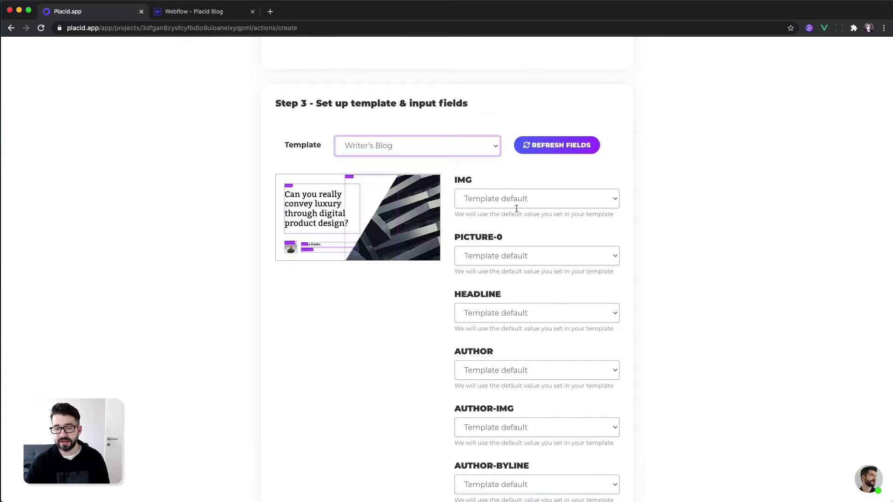
pyautogui.scroll(-3, 526, 383)
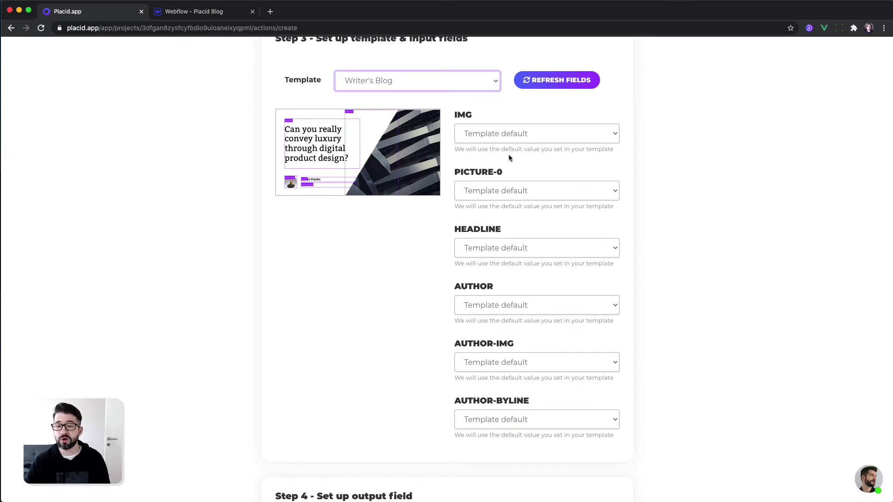
pyautogui.click(483, 140)
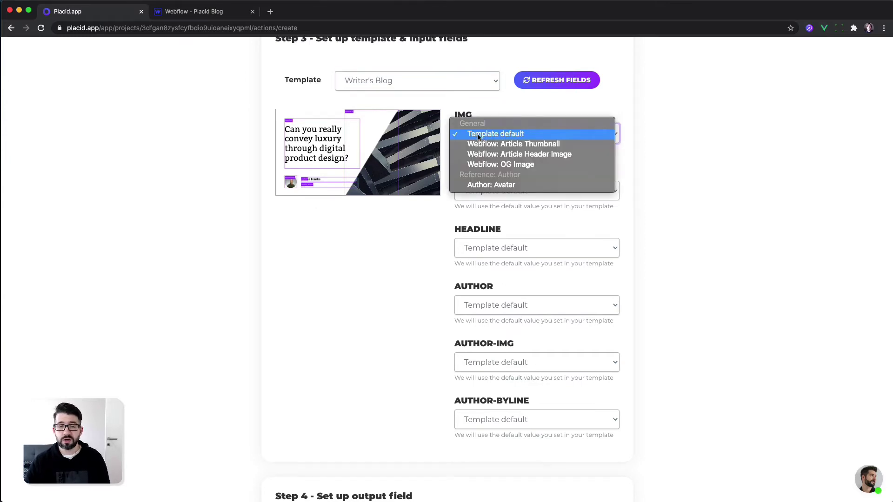
pyautogui.click(478, 136)
# Compare the Japan House, Helmut Lang and Bowlcut posts' images, then list the IMG field's sources in Placid
pyautogui.click(203, 12)
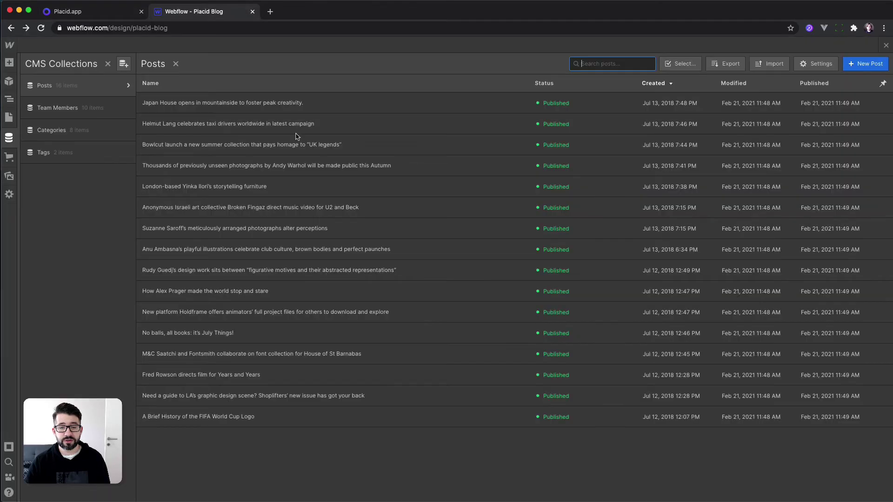
pyautogui.click(203, 103)
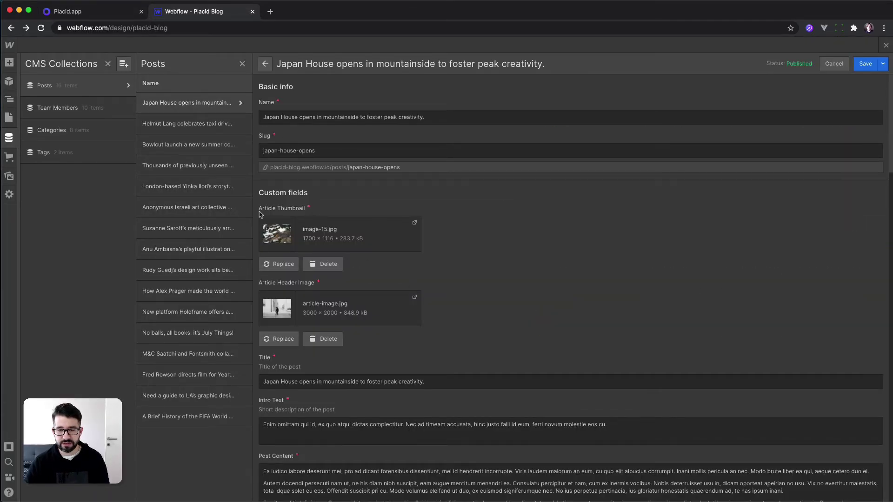
pyautogui.click(176, 126)
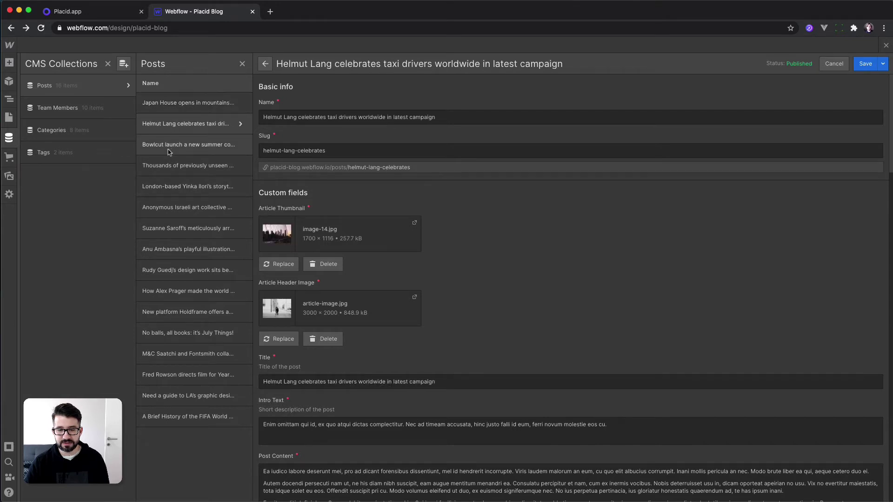
pyautogui.click(168, 150)
pyautogui.click(169, 108)
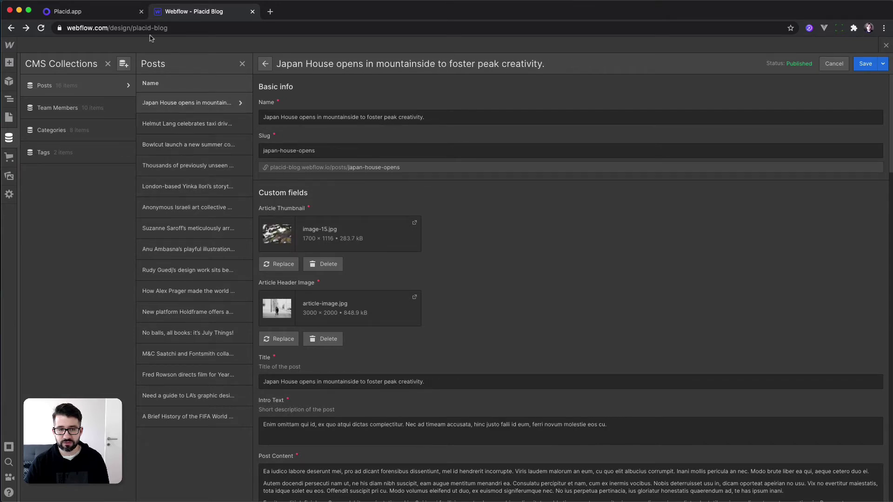
pyautogui.click(124, 18)
pyautogui.click(499, 134)
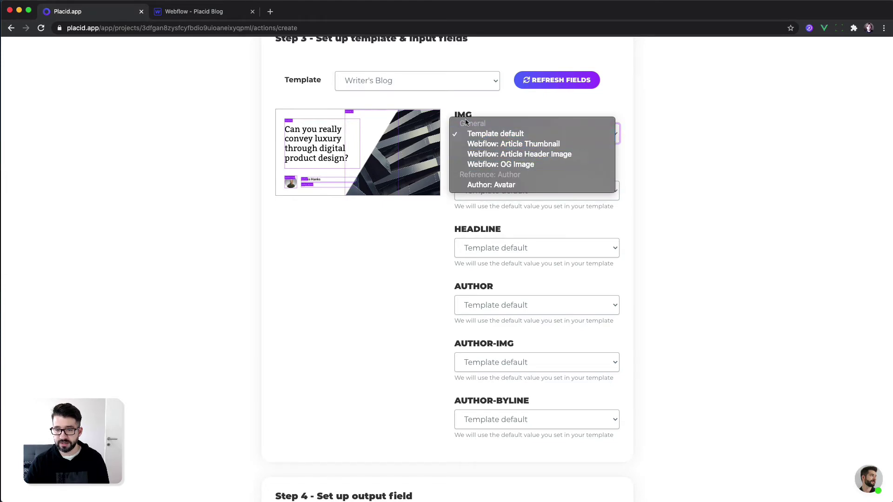
# Map IMG to Webflow: Article Thumbnail and HEADLINE to Webflow: Title
pyautogui.click(519, 145)
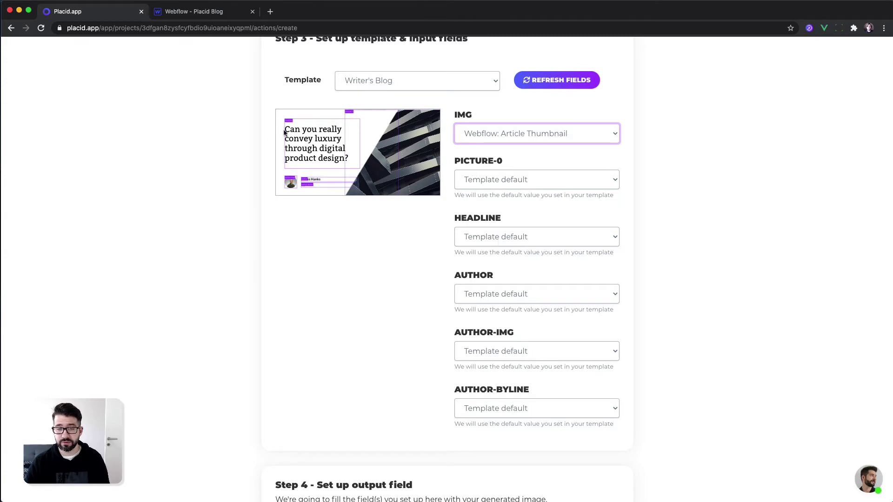
pyautogui.click(217, 13)
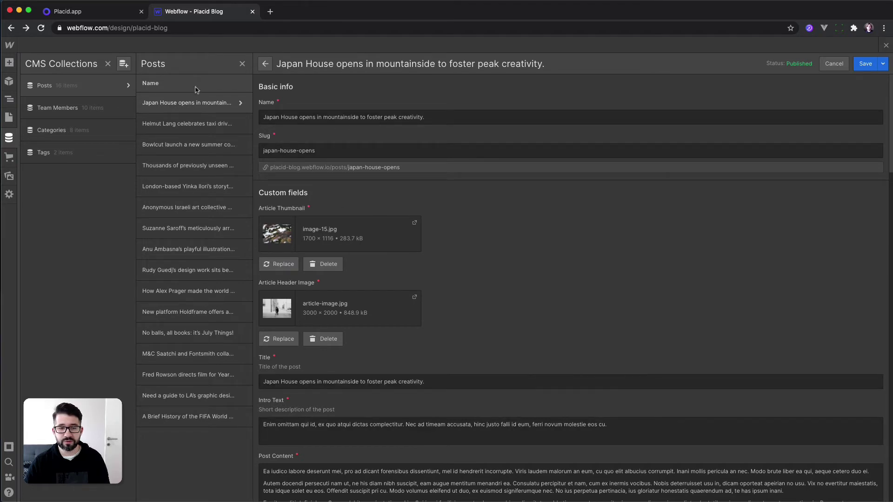
pyautogui.click(117, 14)
pyautogui.click(542, 238)
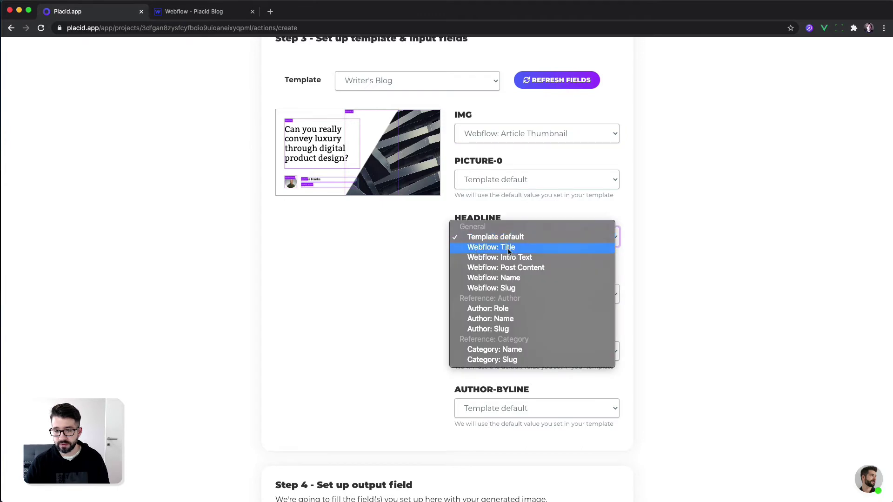
pyautogui.click(509, 248)
pyautogui.scroll(-2, 414, 289)
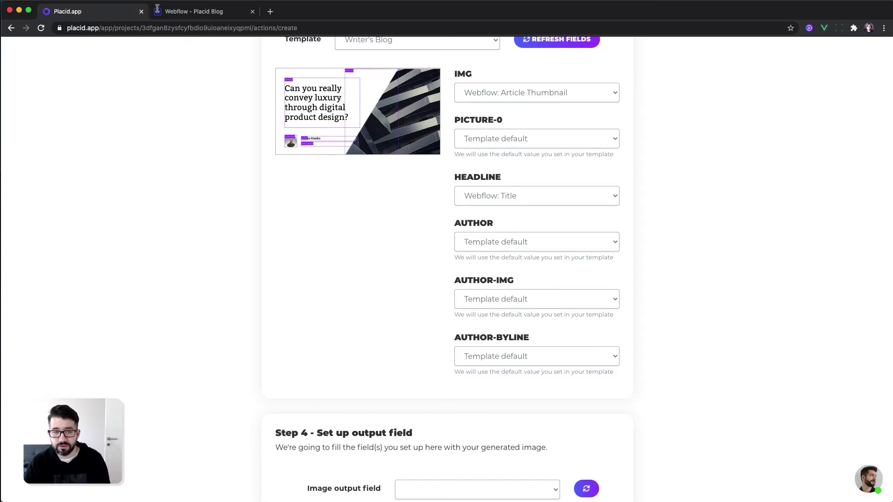
# Scroll the Japan House post editor to its empty OG Image field and check the author choices
pyautogui.click(177, 16)
pyautogui.scroll(-3, 498, 373)
pyautogui.scroll(-20, 497, 373)
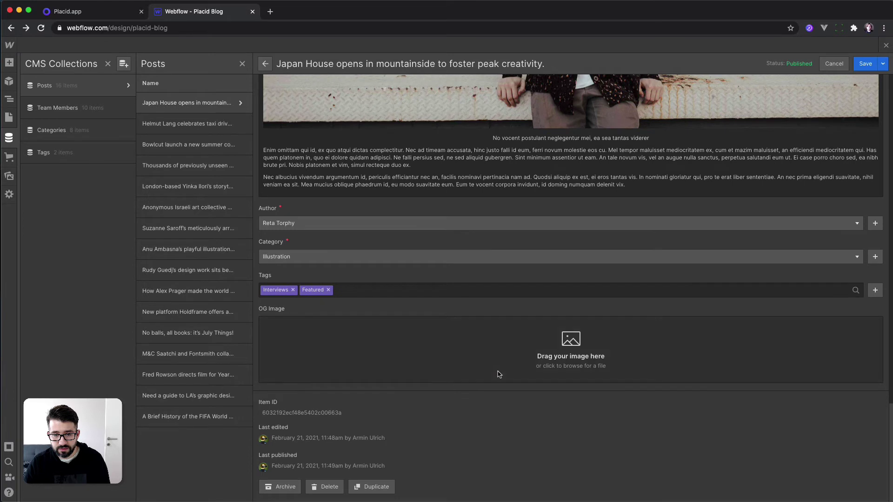
pyautogui.click(295, 227)
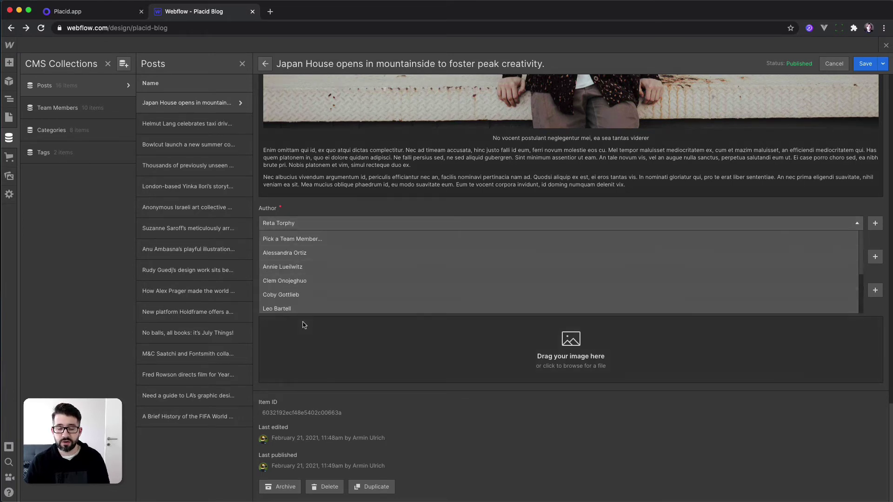
pyautogui.click(114, 17)
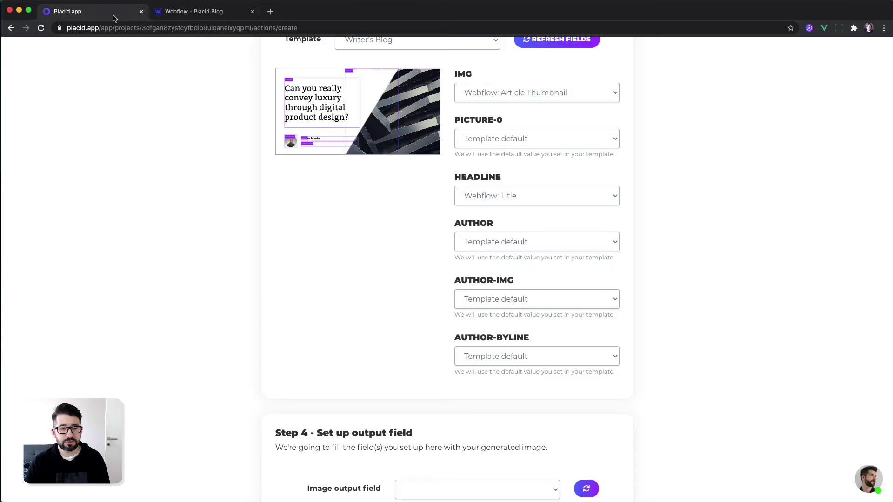
# Map AUTHOR to Author: Name, AUTHOR-IMG to Author: Avatar and AUTHOR-BYLINE to Author: Role
pyautogui.click(495, 246)
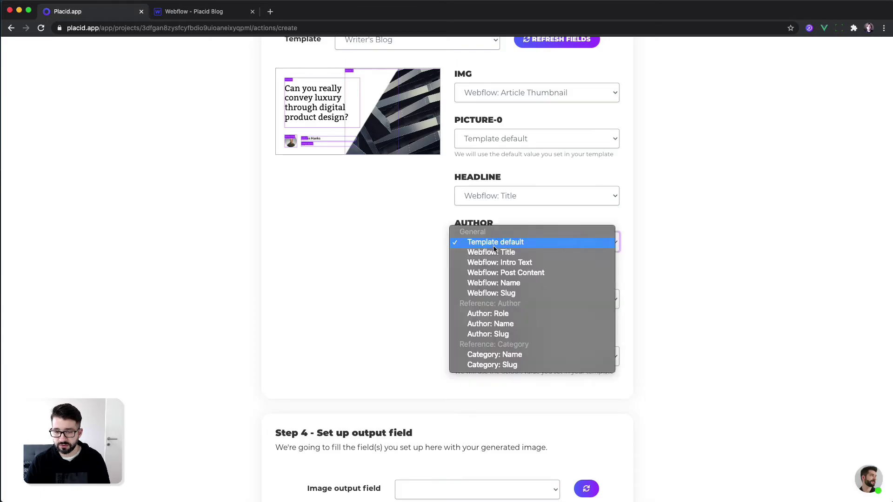
pyautogui.click(518, 326)
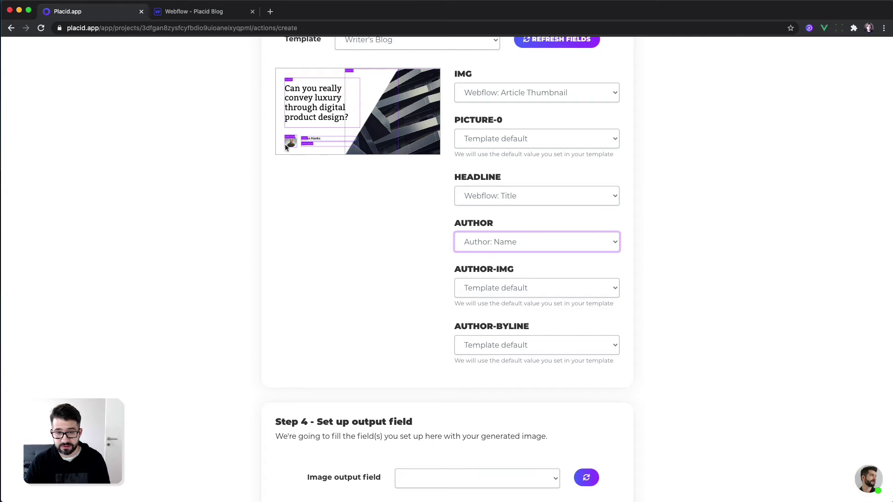
pyautogui.click(521, 293)
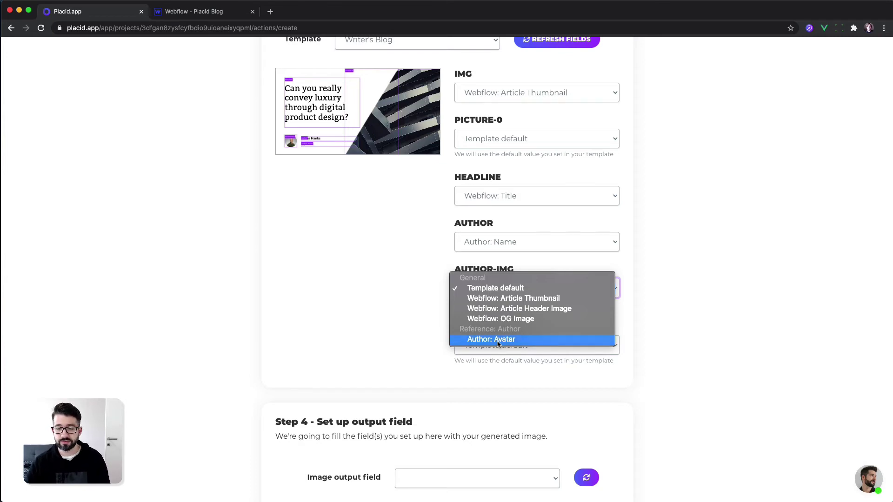
pyautogui.click(496, 340)
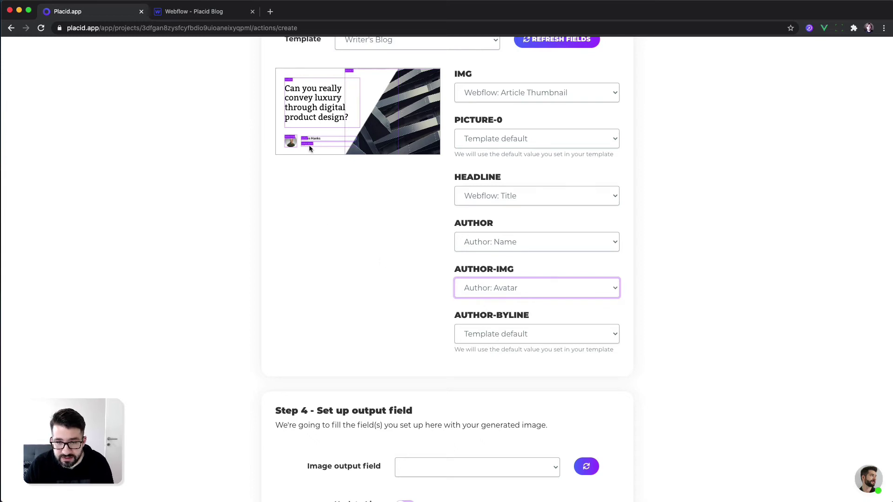
pyautogui.click(531, 334)
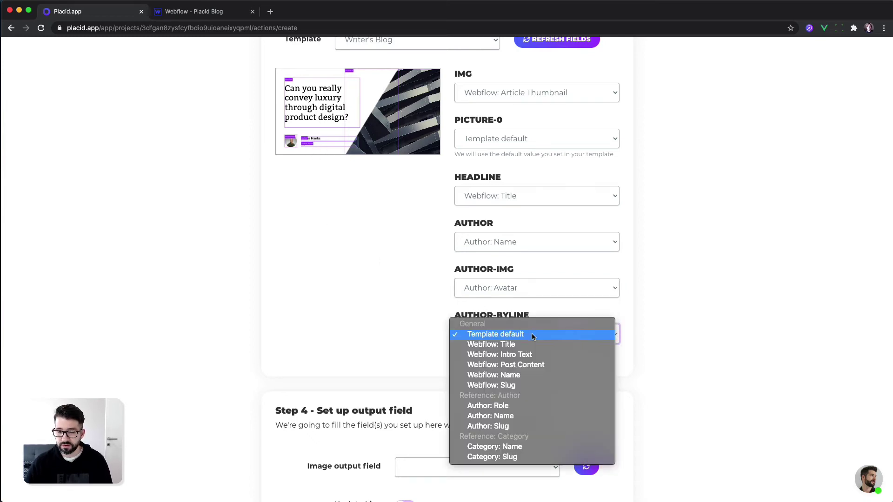
pyautogui.click(488, 406)
pyautogui.scroll(3, 361, 346)
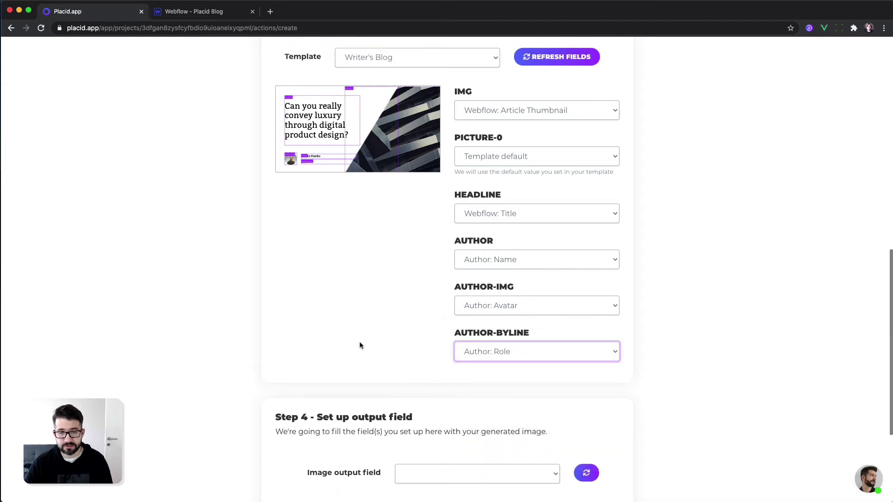
pyautogui.scroll(-1, 361, 349)
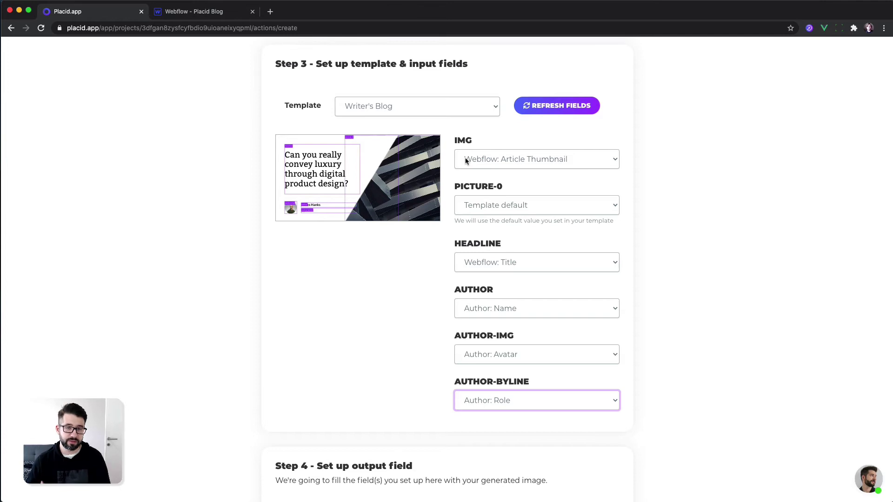
pyautogui.scroll(-4, 465, 157)
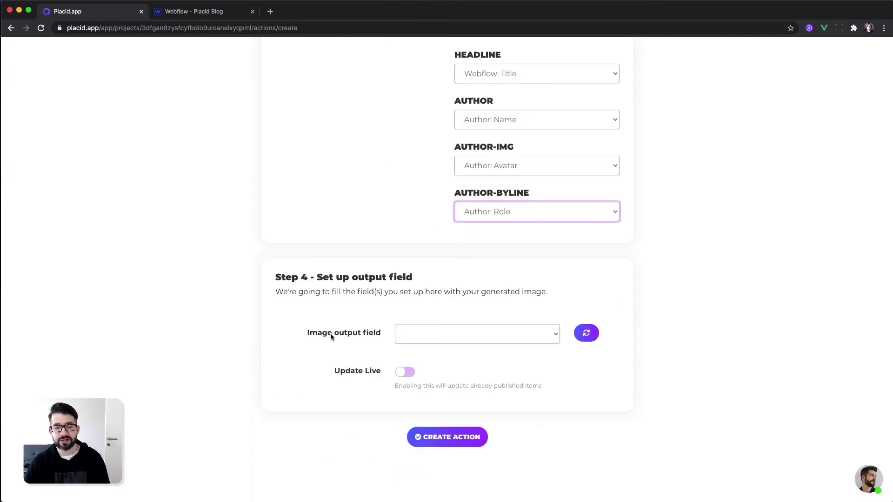
# Review the Posts collection fields, starting a new Image field and then discarding it unsaved
pyautogui.click(205, 12)
pyautogui.click(328, 192)
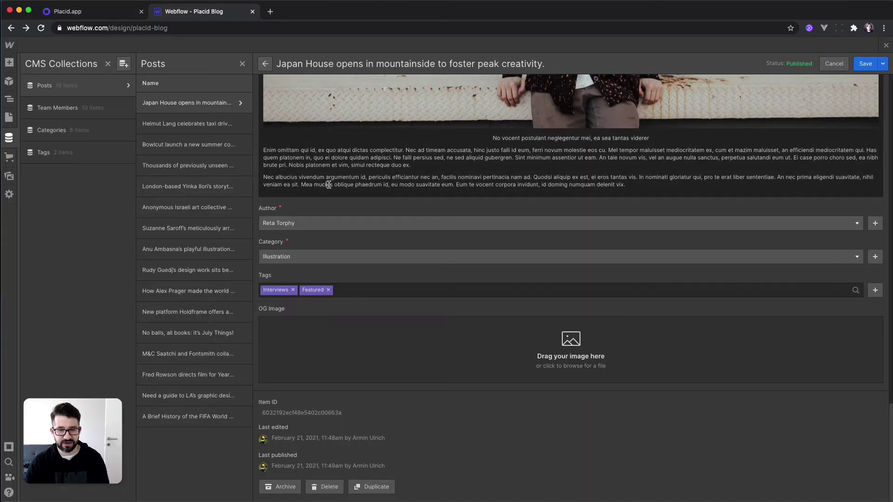
pyautogui.click(126, 86)
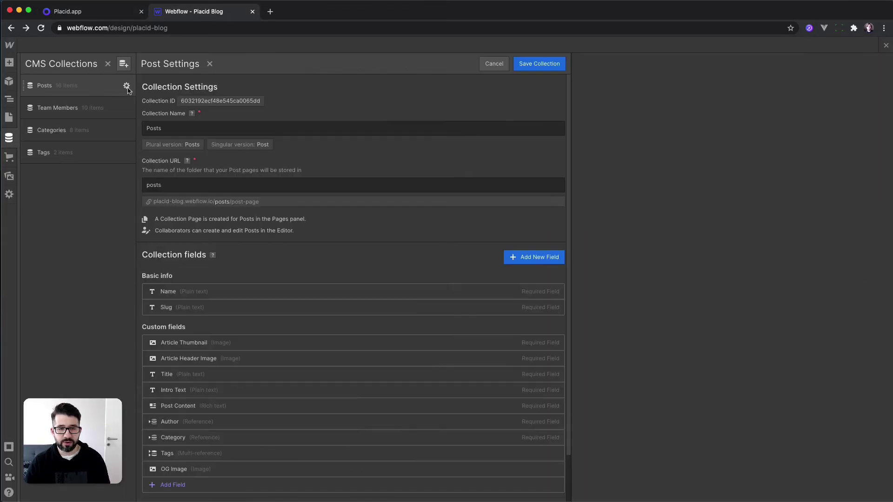
pyautogui.scroll(-2, 348, 342)
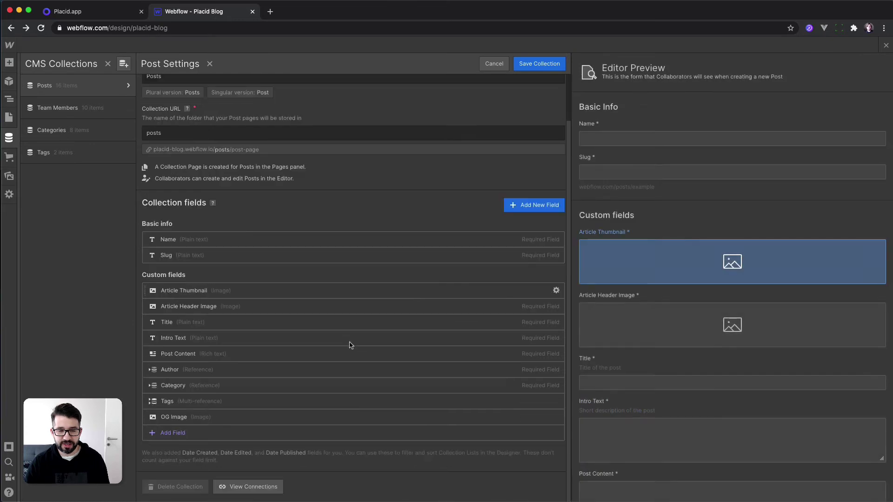
pyautogui.click(184, 434)
pyautogui.click(260, 388)
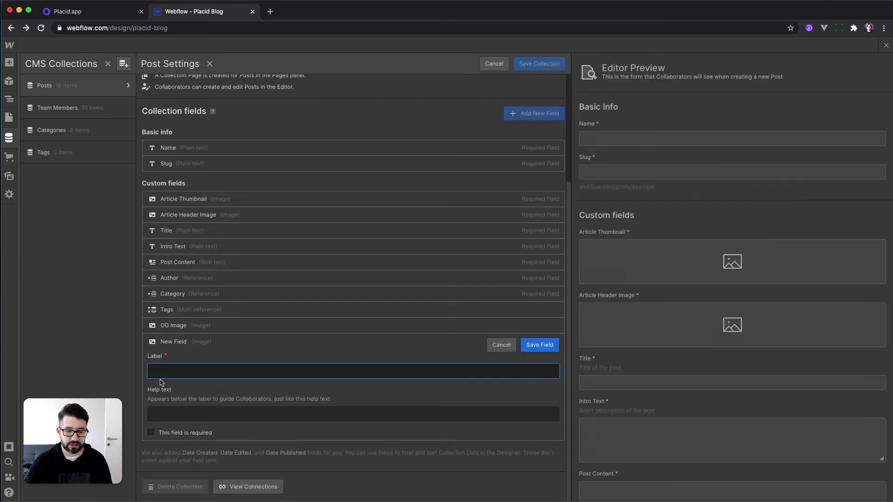
pyautogui.click(501, 345)
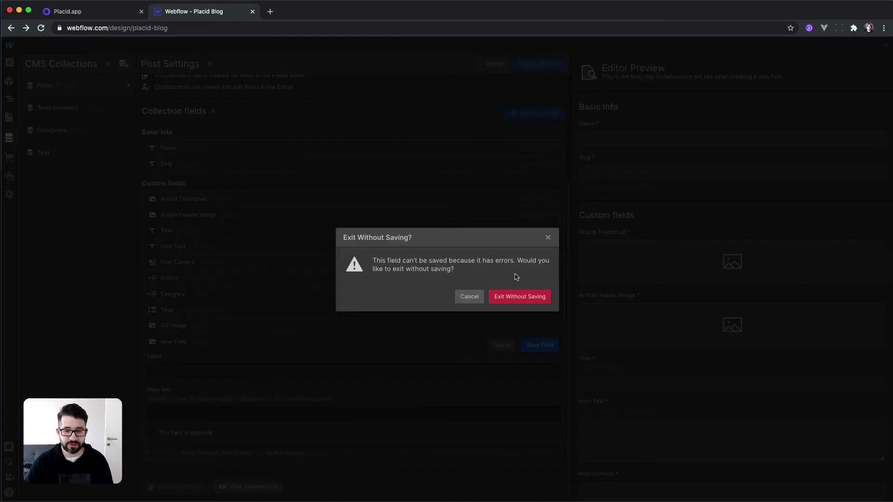
pyautogui.click(523, 303)
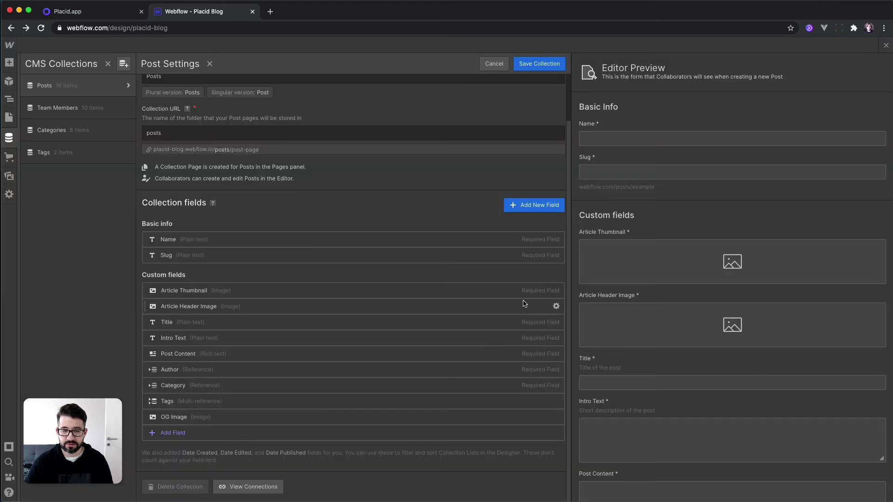
pyautogui.click(90, 16)
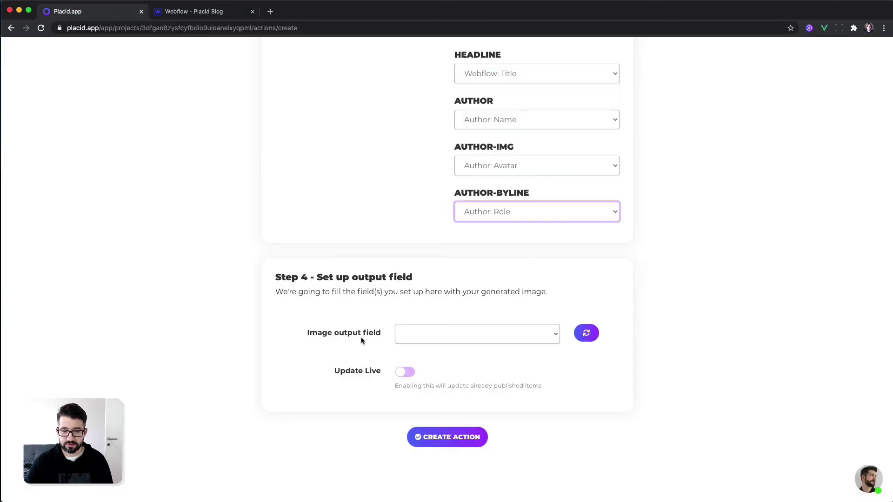
# Set Webflow: OG Image as the image output field and create the action
pyautogui.click(423, 343)
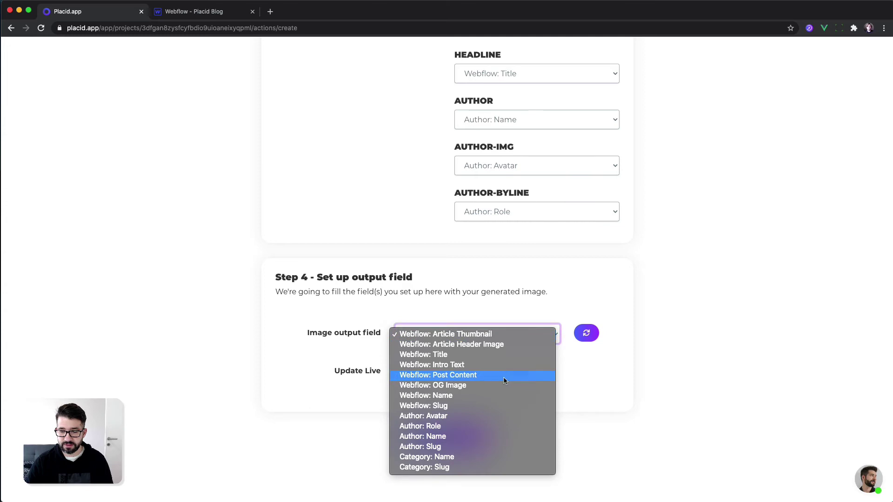
pyautogui.click(447, 388)
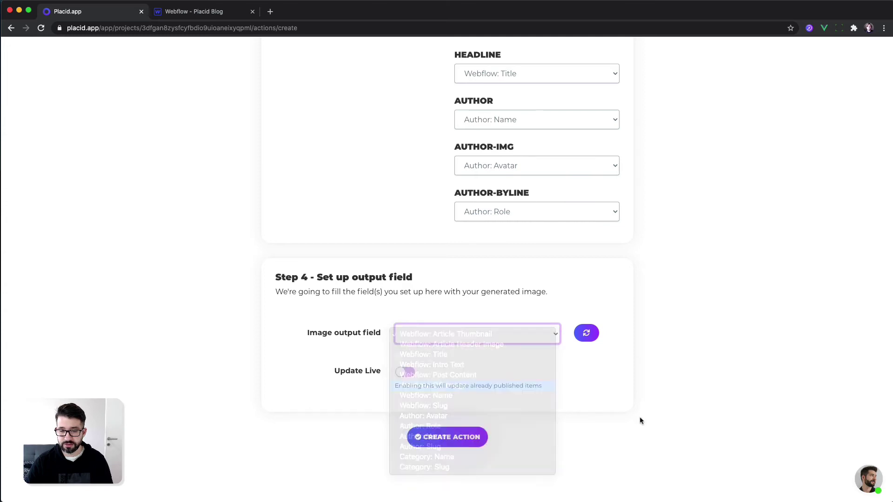
pyautogui.click(445, 437)
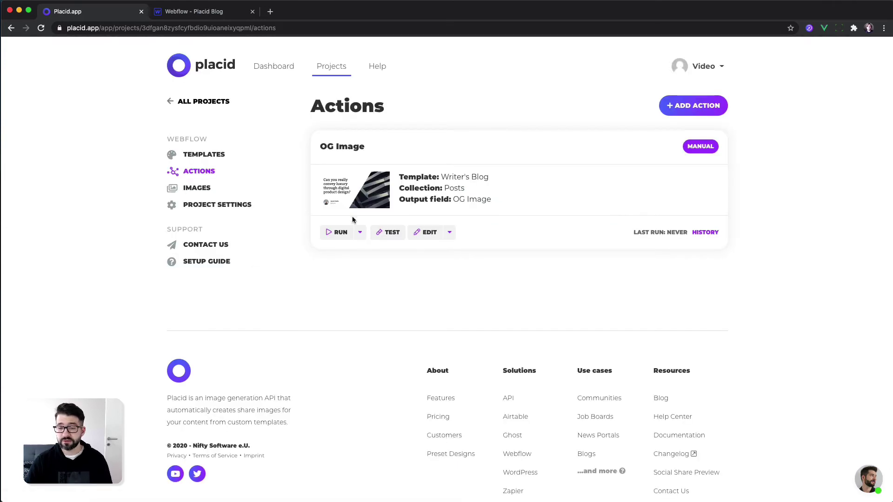
# Test the action on all 16 posts, inspect the Japan House and Helmut Lang images, then run it live
pyautogui.click(376, 240)
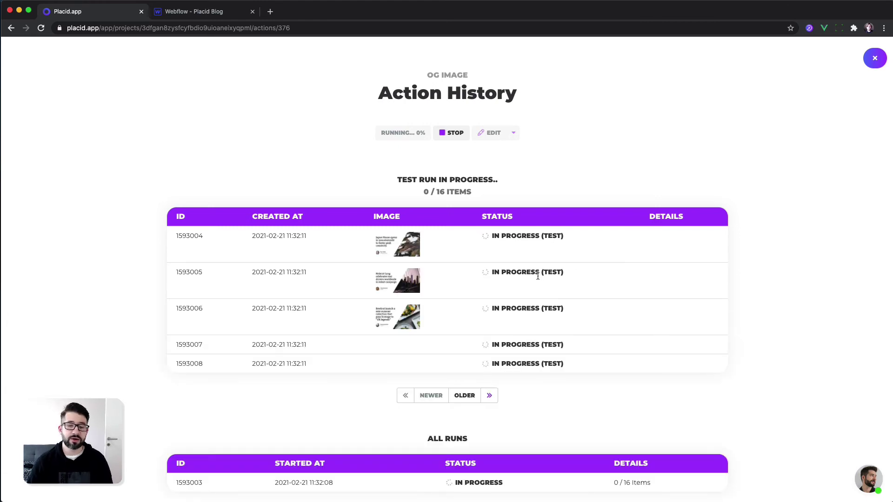
pyautogui.click(409, 246)
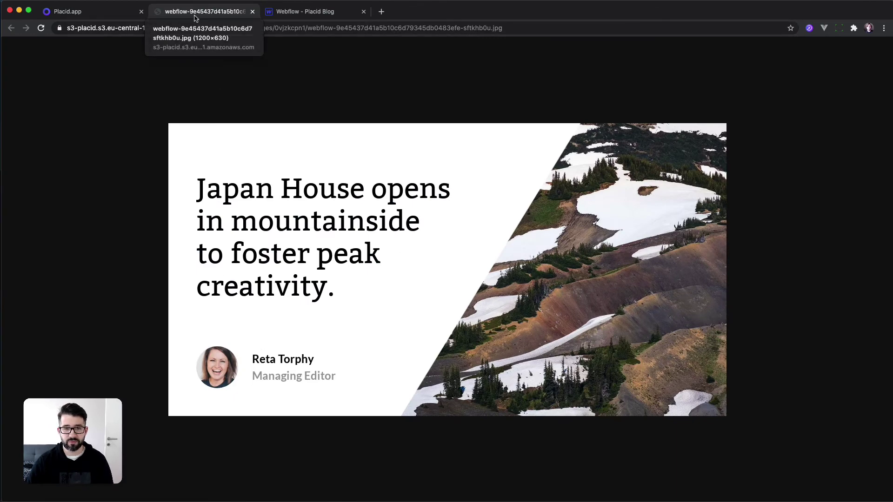
pyautogui.press('super+w')
pyautogui.click(400, 277)
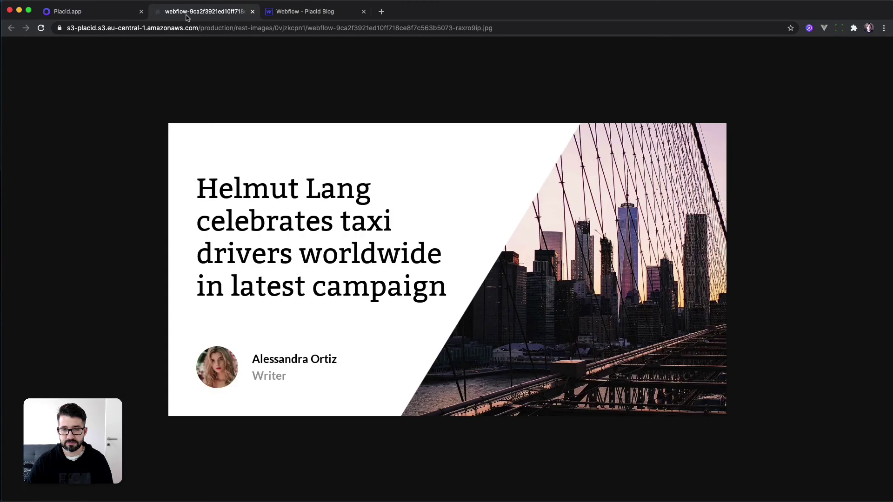
pyautogui.press('super+w')
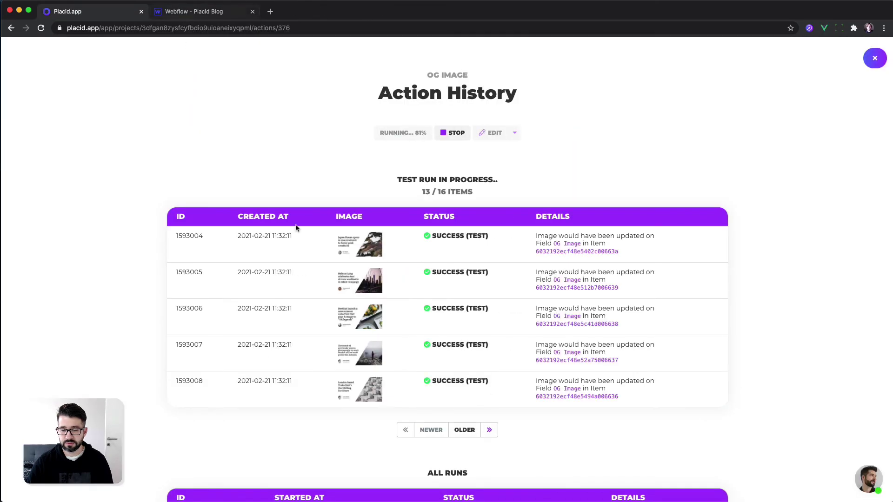
pyautogui.click(472, 431)
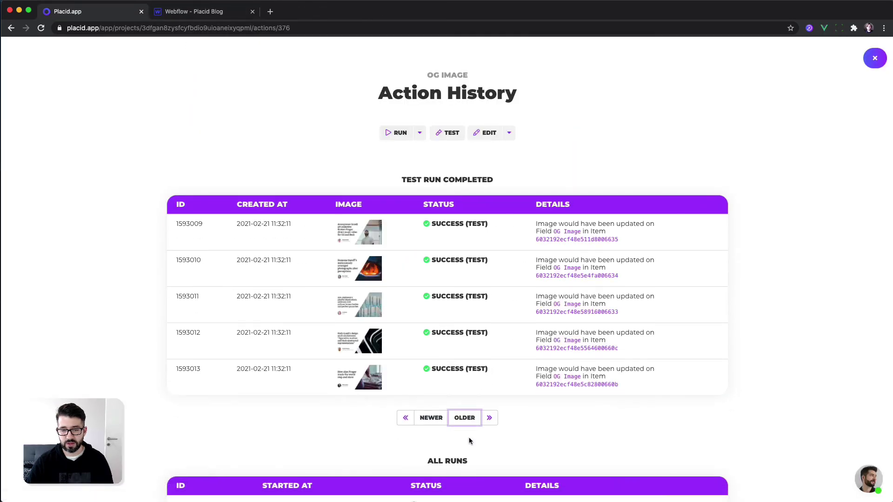
pyautogui.click(438, 422)
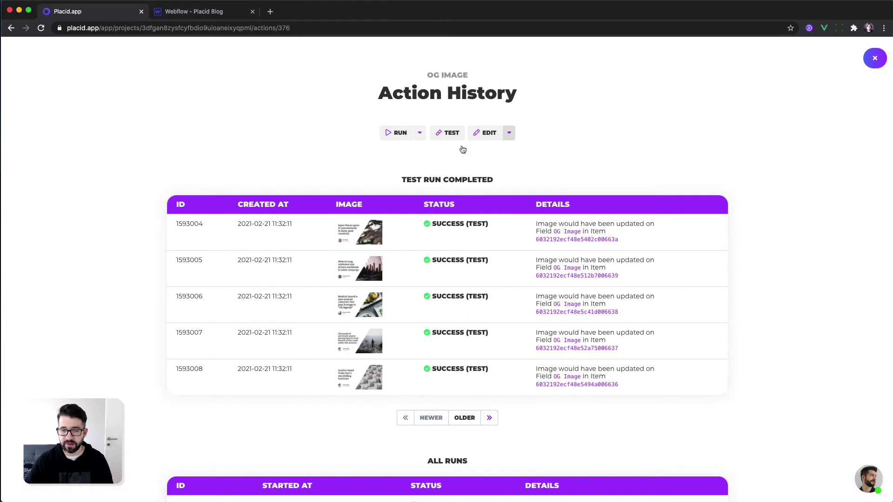
pyautogui.click(395, 133)
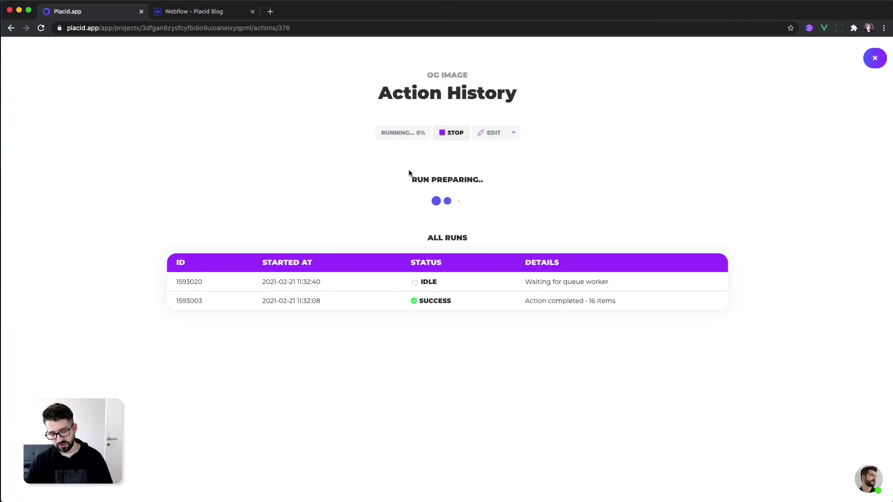
# Monitor the live run's progress alongside the Webflow collection fields
pyautogui.click(184, 17)
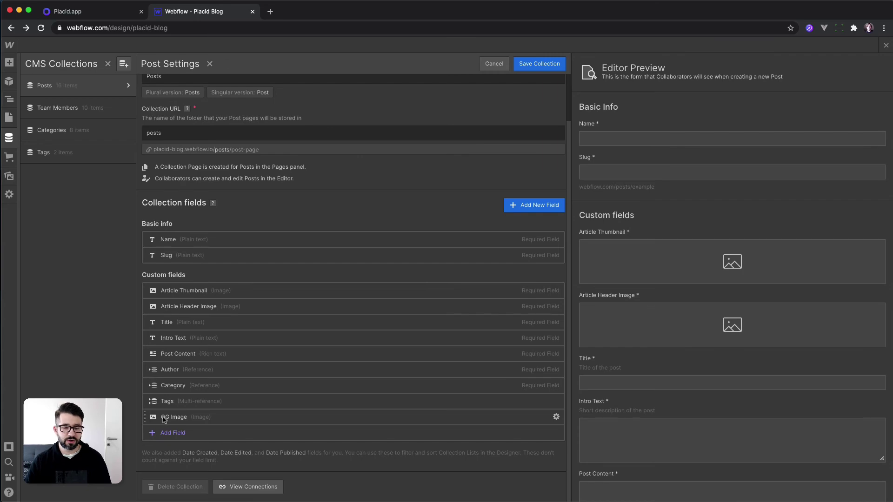
pyautogui.click(113, 18)
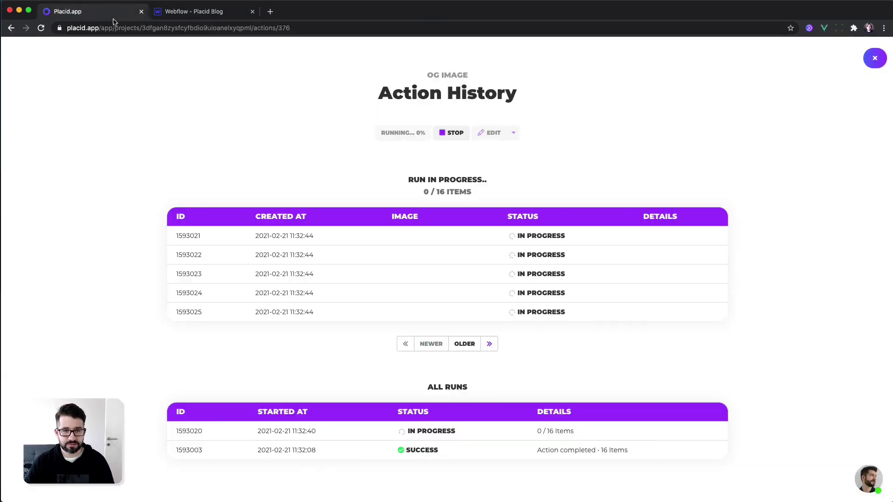
pyautogui.click(191, 13)
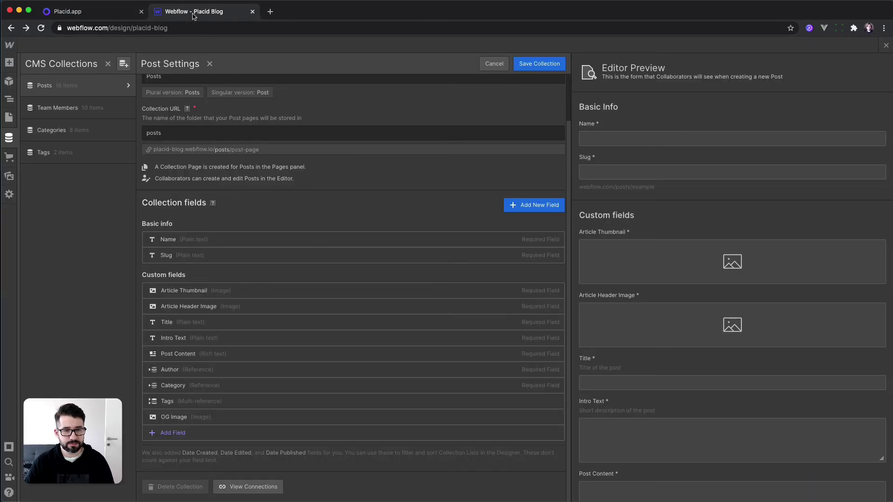
pyautogui.click(111, 13)
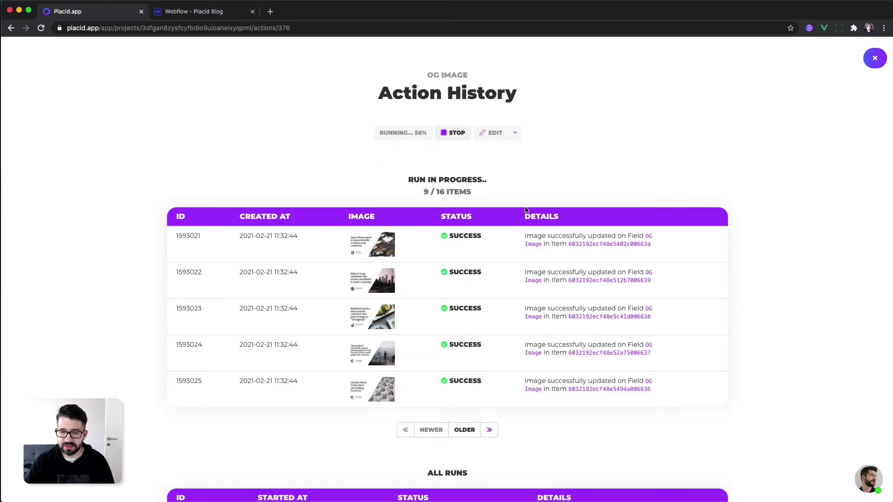
pyautogui.moveTo(525, 236)
pyautogui.mouseDown()
pyautogui.moveTo(645, 241)
pyautogui.moveTo(534, 237)
pyautogui.mouseUp()
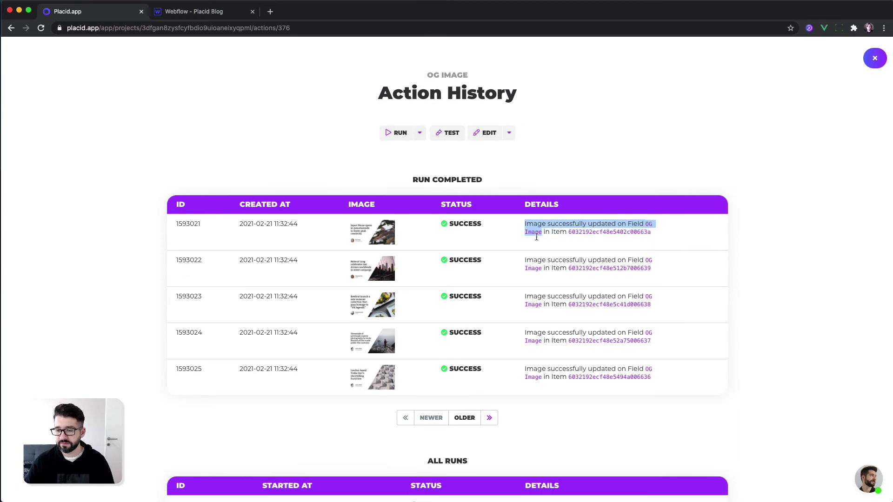
# Compare the item IDs of the four successful runs, then reload the Webflow designer
pyautogui.doubleClick(598, 231)
pyautogui.click(606, 266)
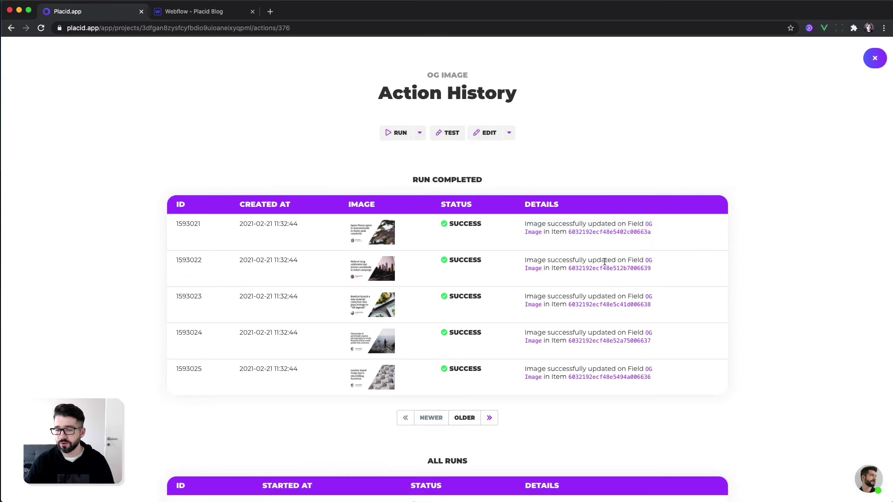
pyautogui.doubleClick(614, 268)
pyautogui.doubleClick(609, 305)
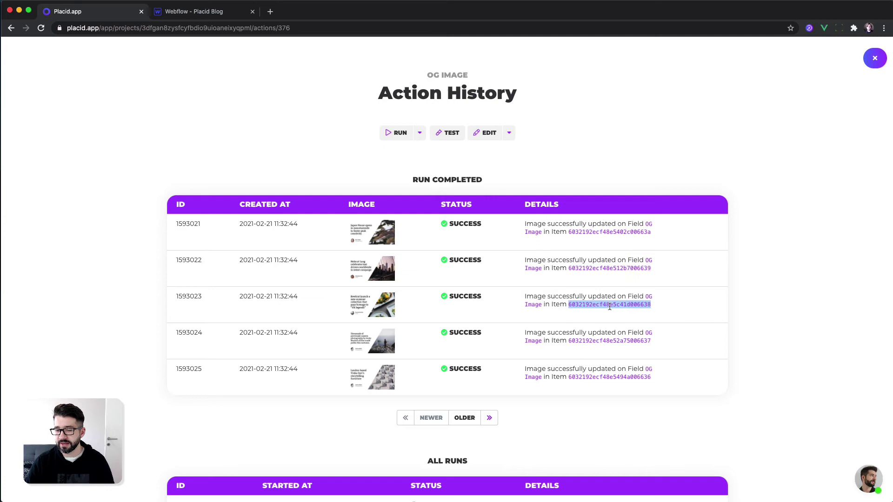
pyautogui.doubleClick(596, 341)
pyautogui.click(165, 116)
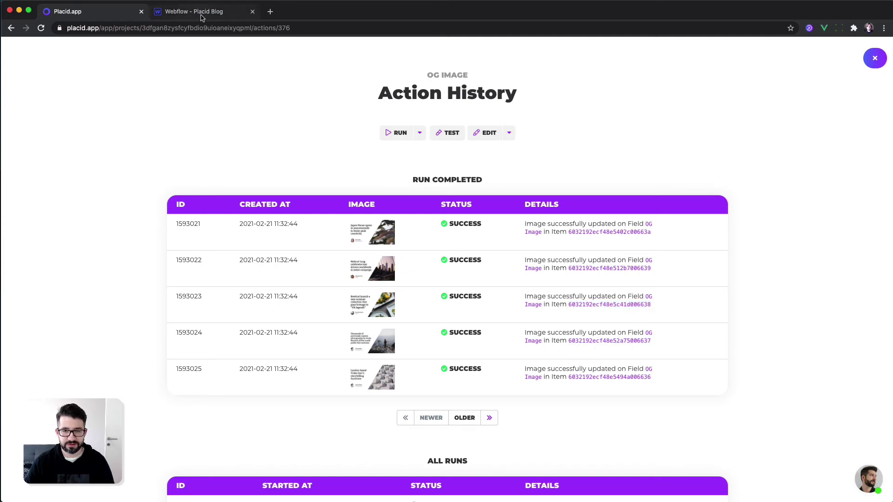
pyautogui.click(201, 18)
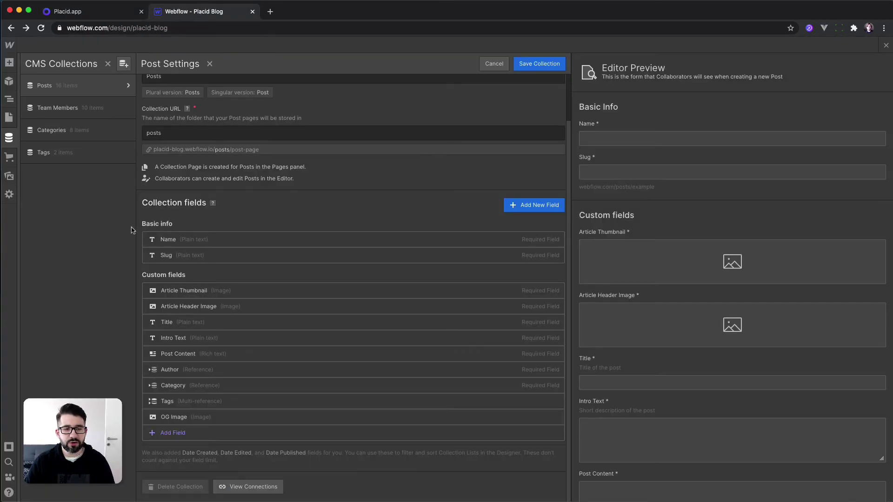
pyautogui.click(41, 28)
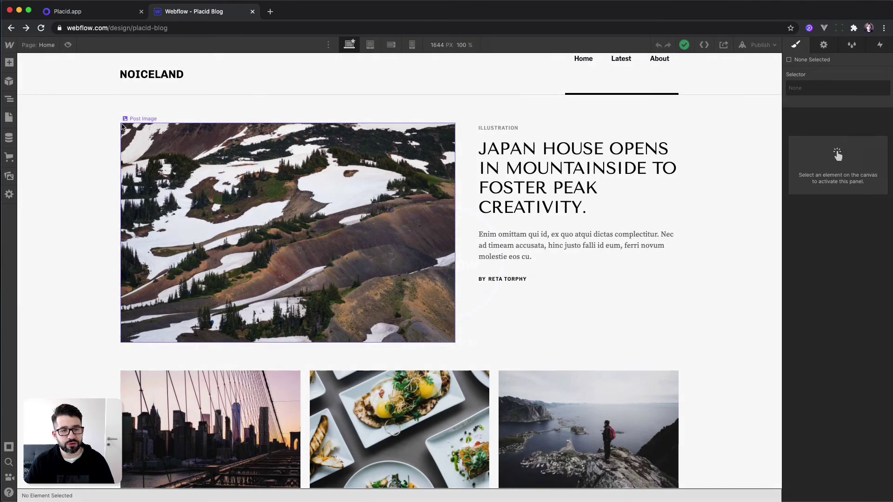
# Open the Japan House post in CMS Posts and view its generated OG image full size
pyautogui.click(10, 138)
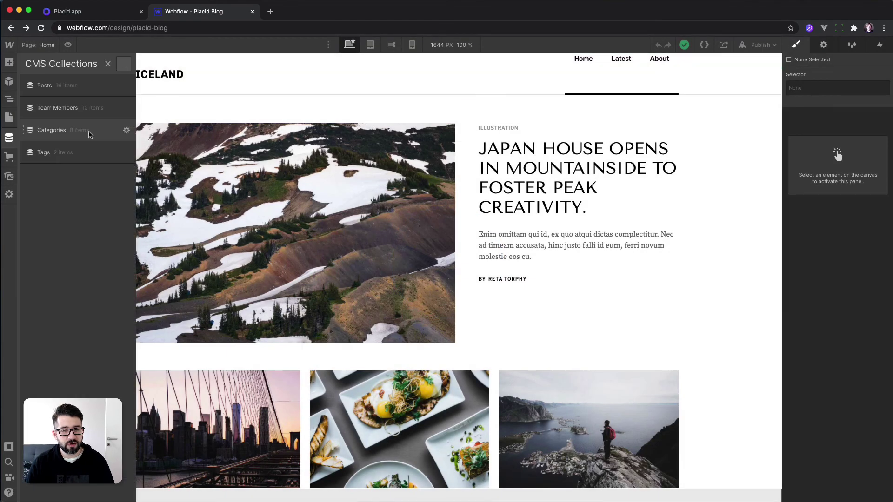
pyautogui.click(77, 89)
pyautogui.click(240, 106)
pyautogui.scroll(-10, 530, 210)
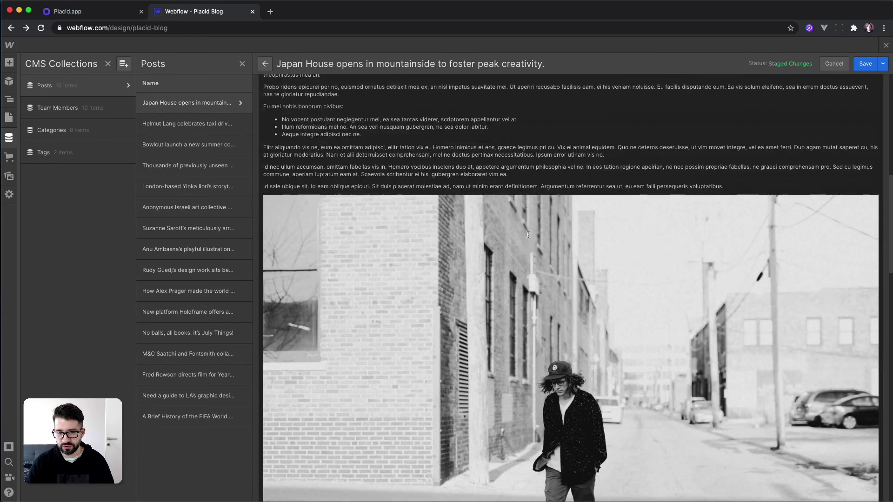
pyautogui.scroll(-15, 528, 235)
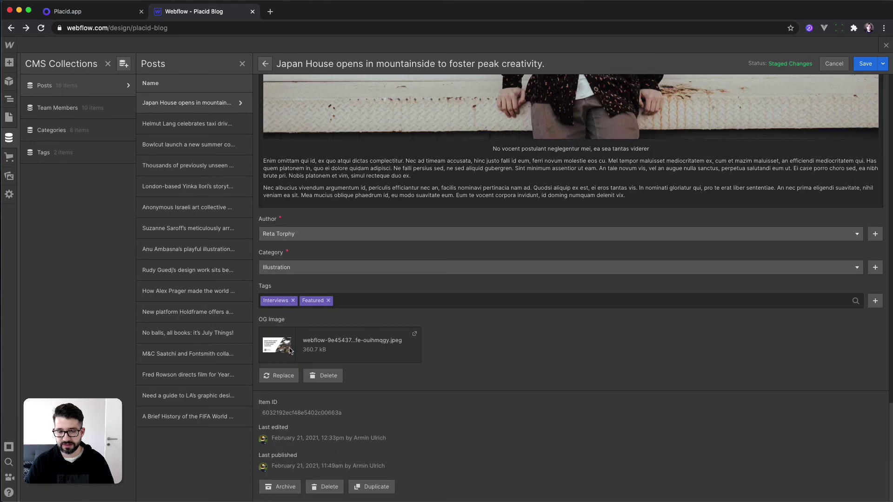
pyautogui.click(414, 334)
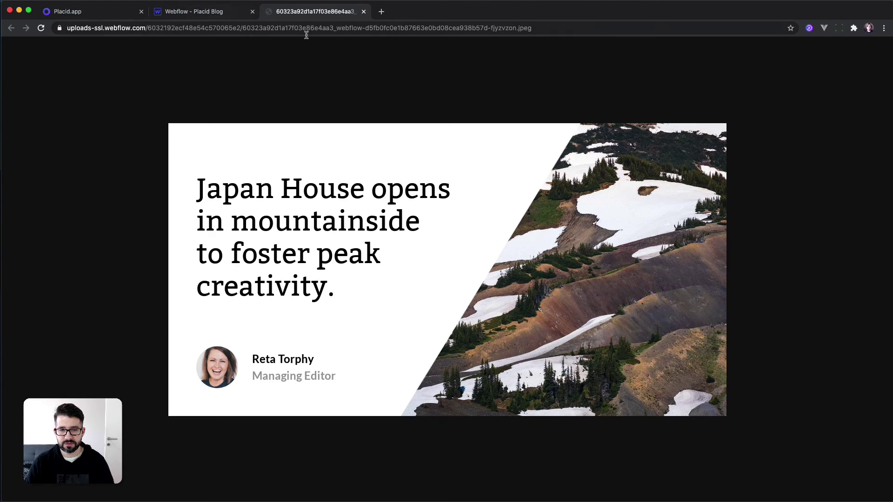
pyautogui.press('super+w')
# Glance at Placid's action history, then show Webflow's list of site pages
pyautogui.click(100, 18)
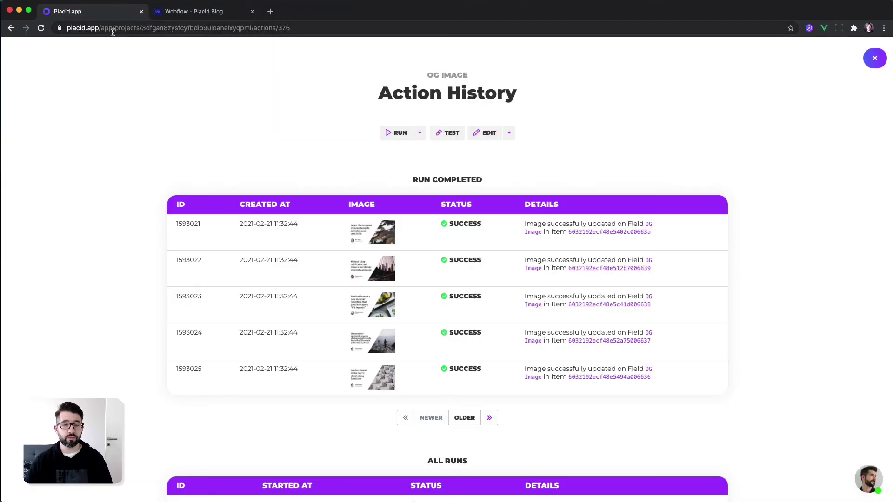
pyautogui.click(217, 14)
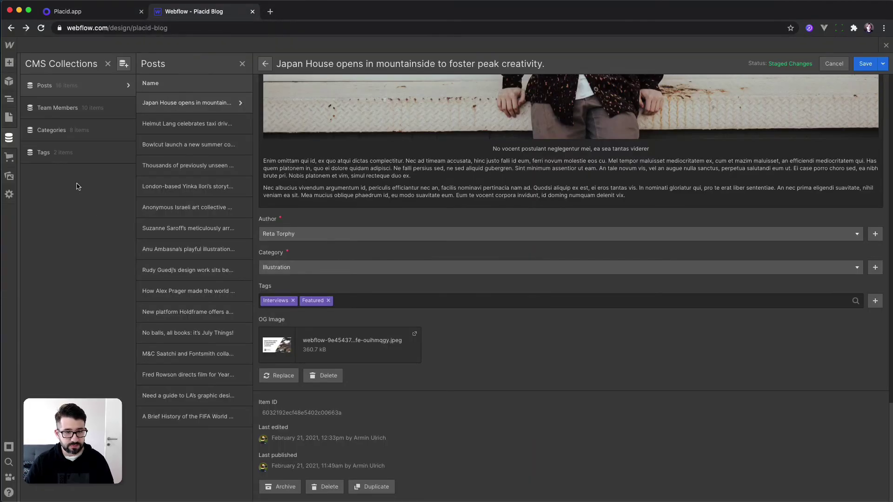
pyautogui.click(9, 118)
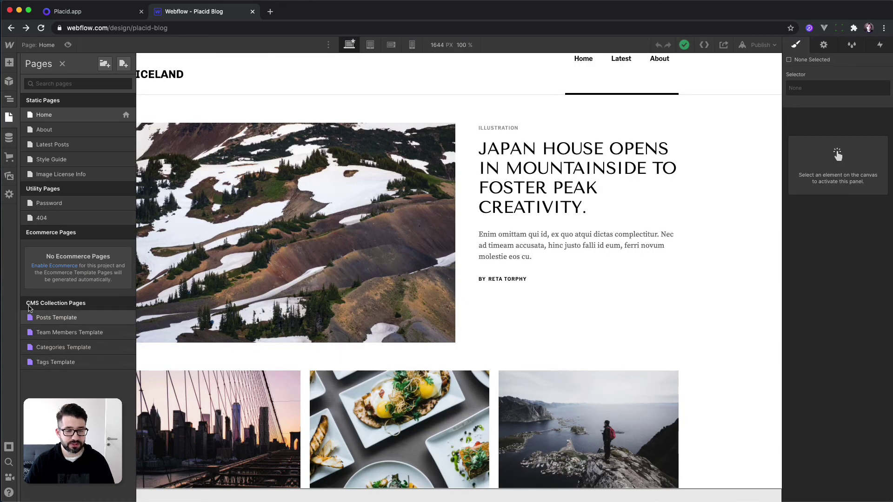
# Insert the post Title and Intro Text into the Posts Template's Open Graph title and description
pyautogui.click(126, 318)
pyautogui.scroll(-5, 208, 233)
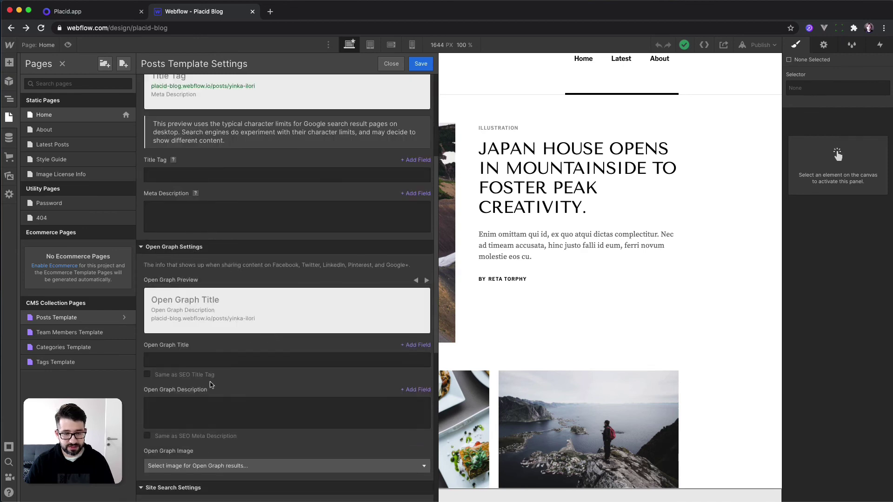
pyautogui.click(177, 360)
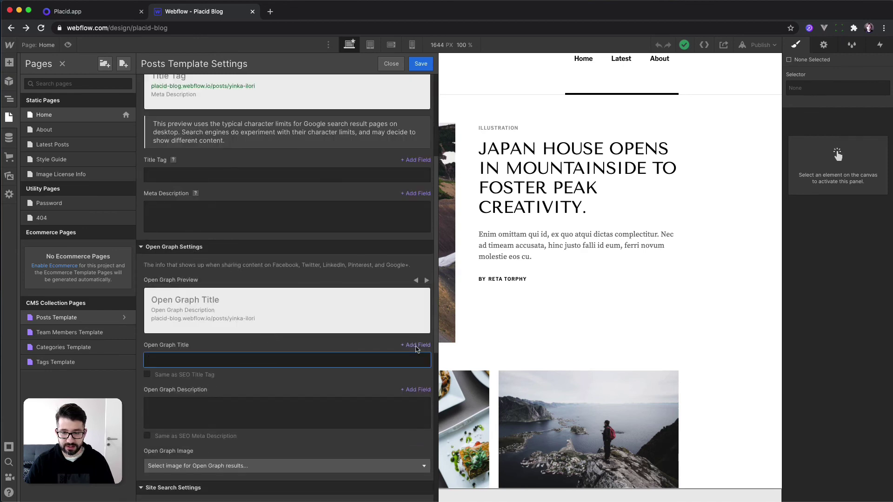
pyautogui.click(416, 347)
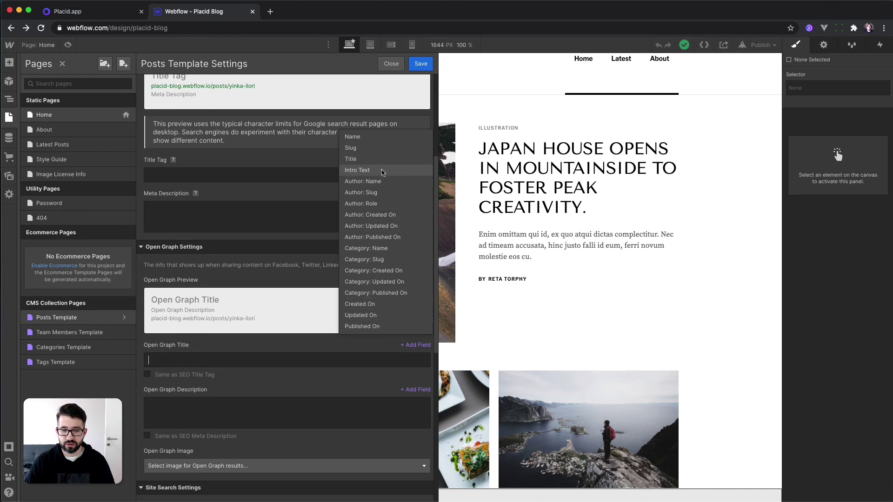
pyautogui.click(351, 159)
pyautogui.click(167, 403)
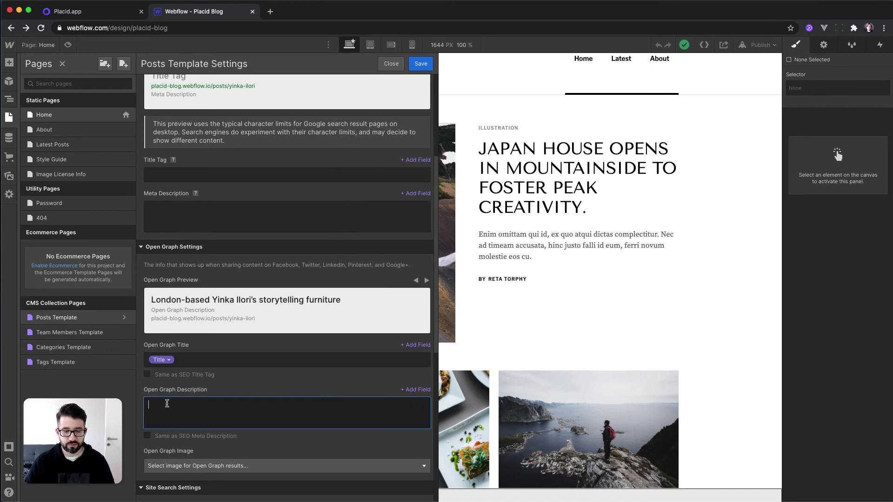
pyautogui.click(417, 390)
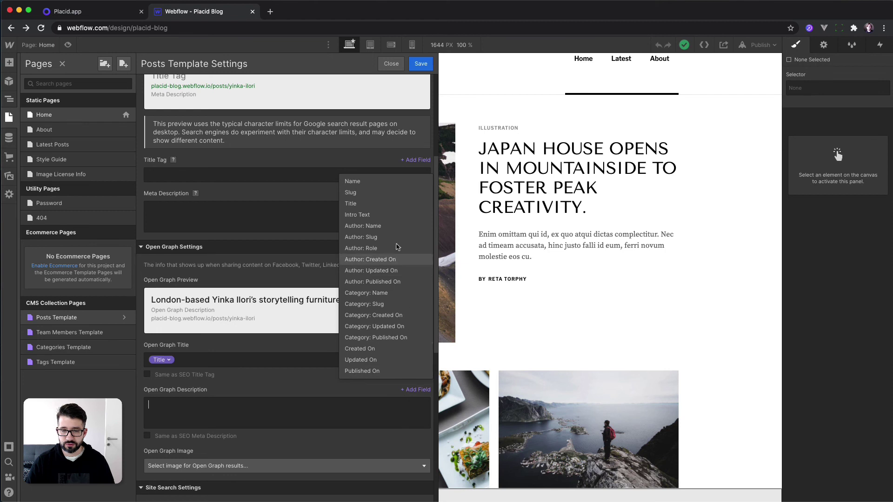
pyautogui.click(365, 214)
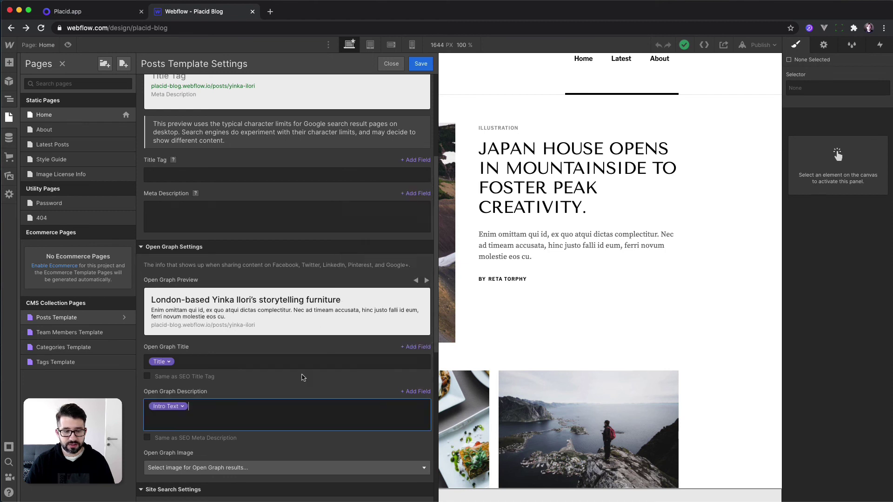
# Choose the OG Image field as the Open Graph image and save the template settings
pyautogui.scroll(-4, 301, 377)
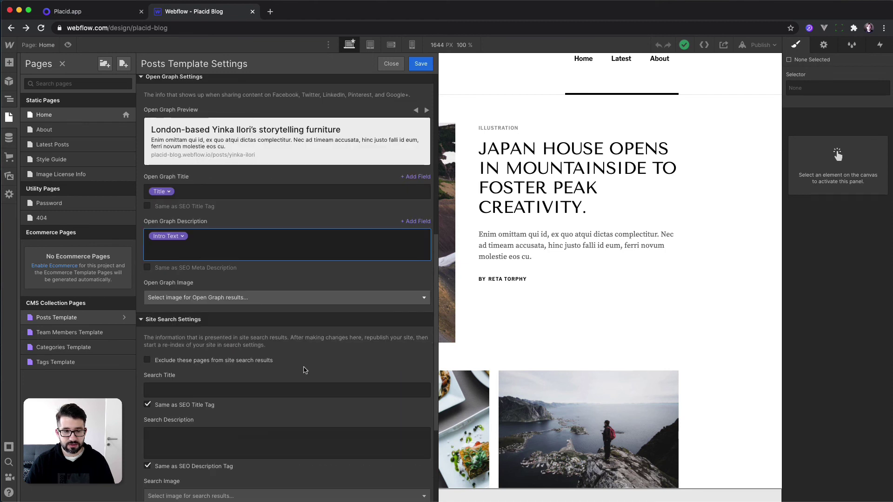
pyautogui.click(218, 297)
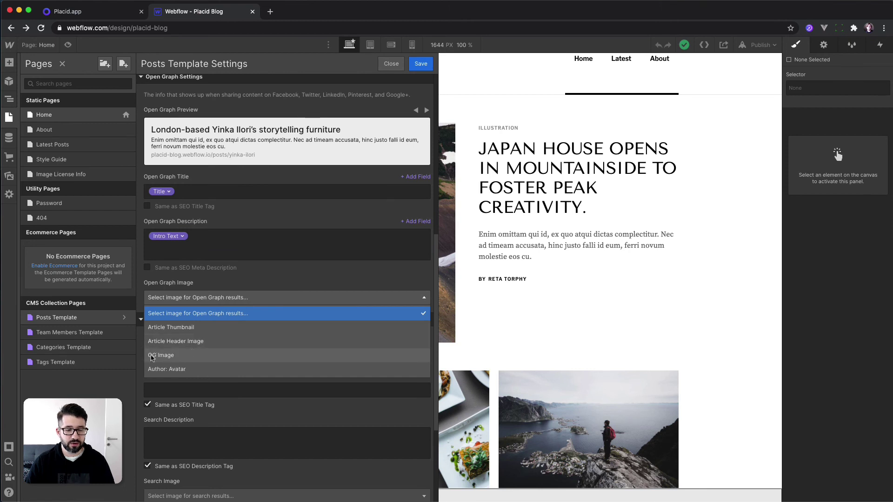
pyautogui.click(181, 356)
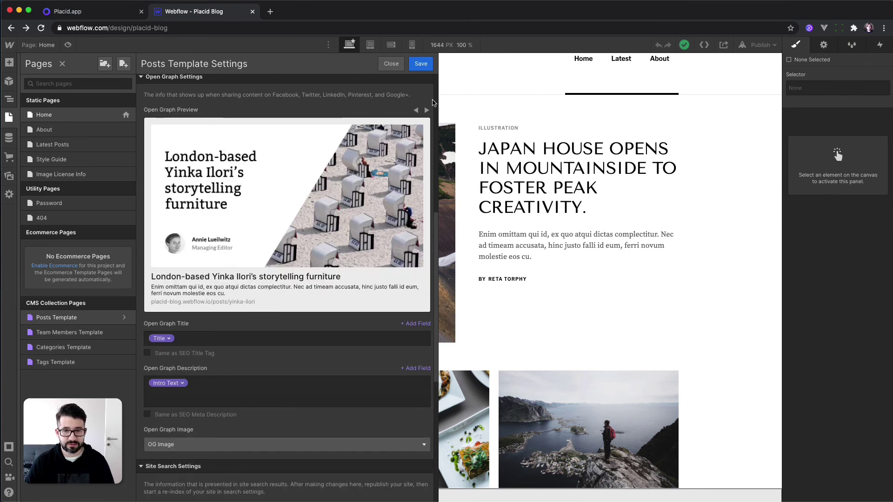
pyautogui.click(420, 65)
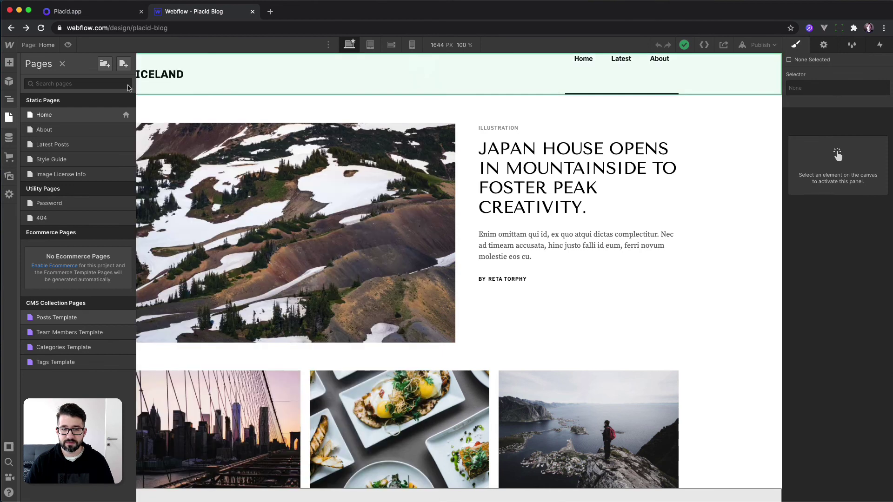
# Publish the site to placid-blog.webflow.io
pyautogui.click(9, 117)
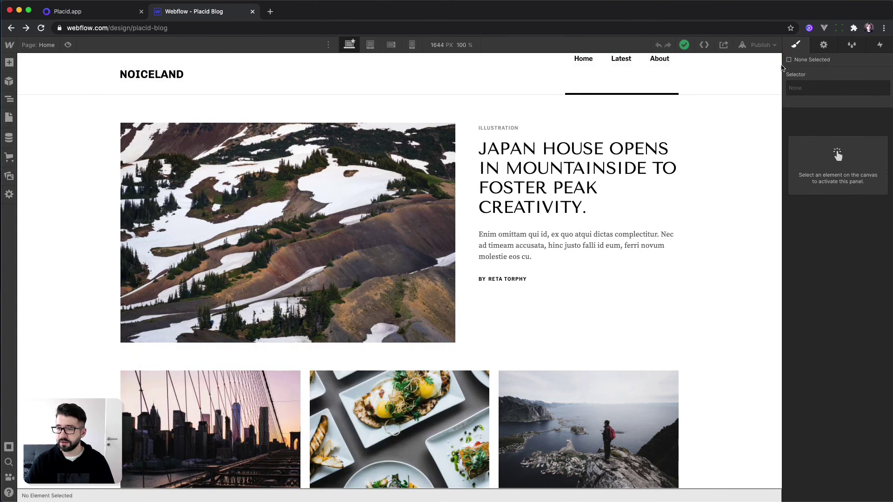
pyautogui.click(750, 46)
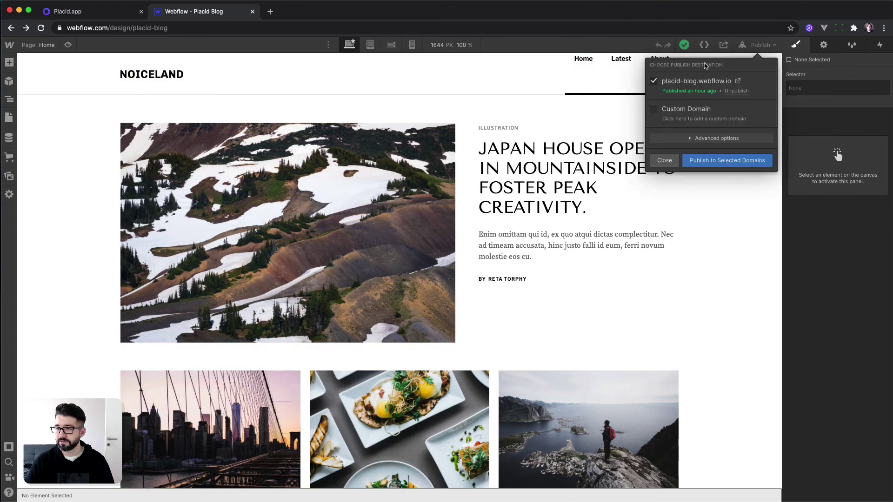
pyautogui.click(702, 162)
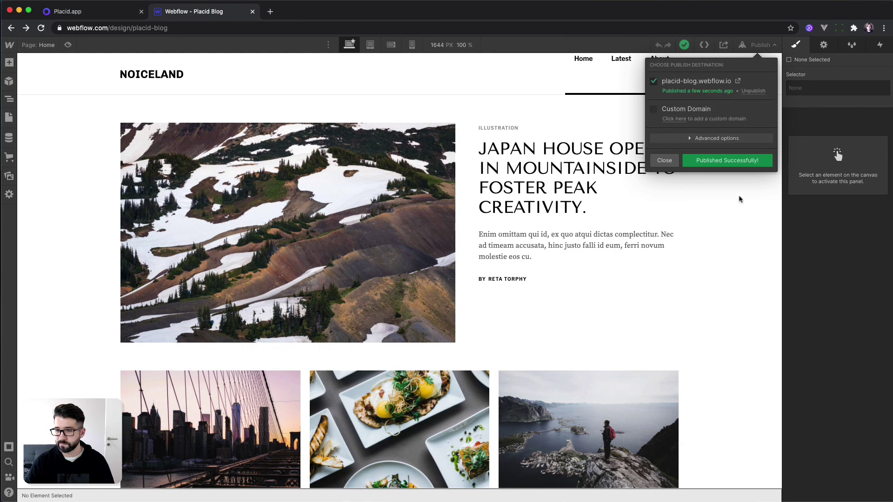
# Open the live Japan House post and scroll to its social share preview
pyautogui.click(737, 82)
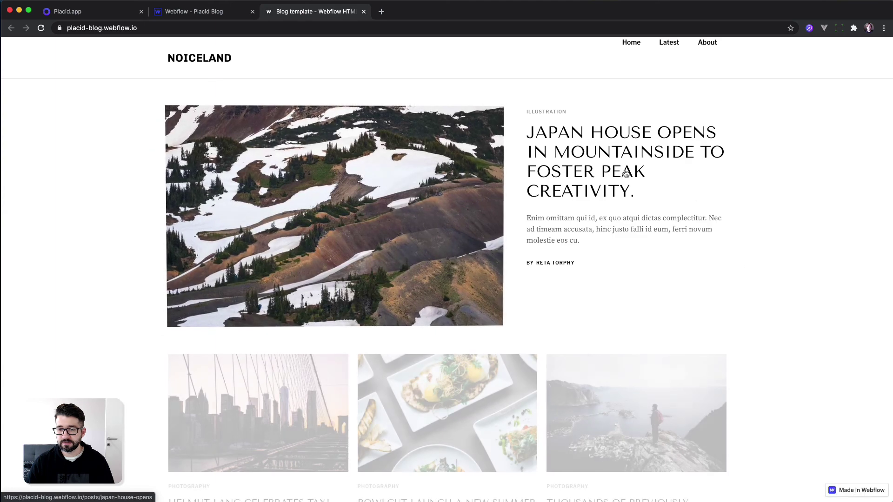
pyautogui.click(589, 230)
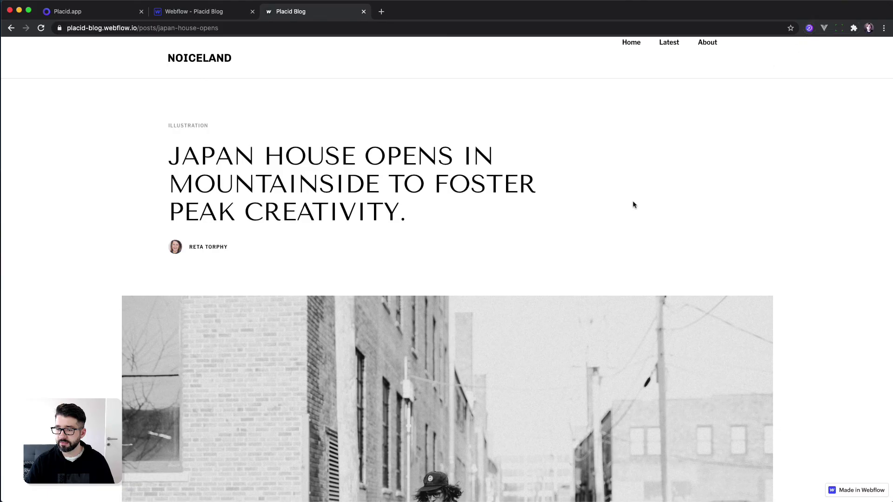
pyautogui.scroll(-10, 611, 247)
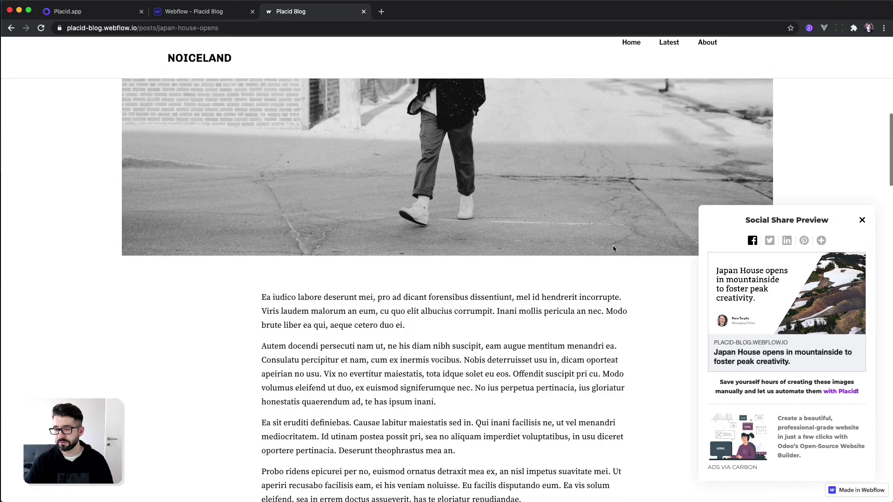